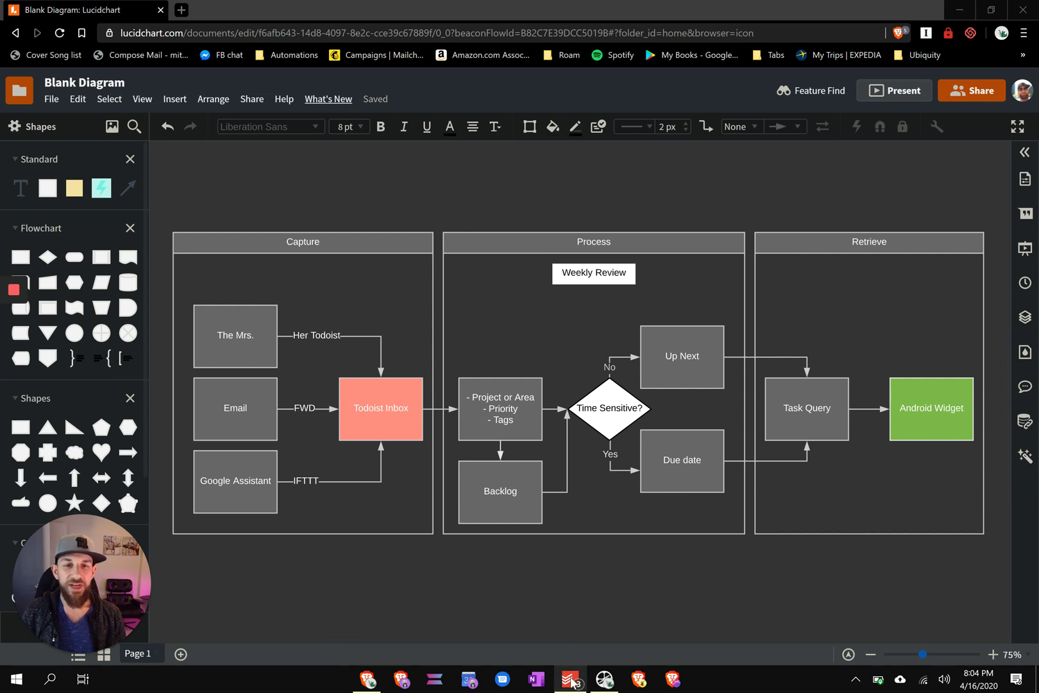
In Todoist's Inbox, open the details of the task 'record my todoist setup'.
{"action": "mouse_move", "coordinate": [576, 682]}
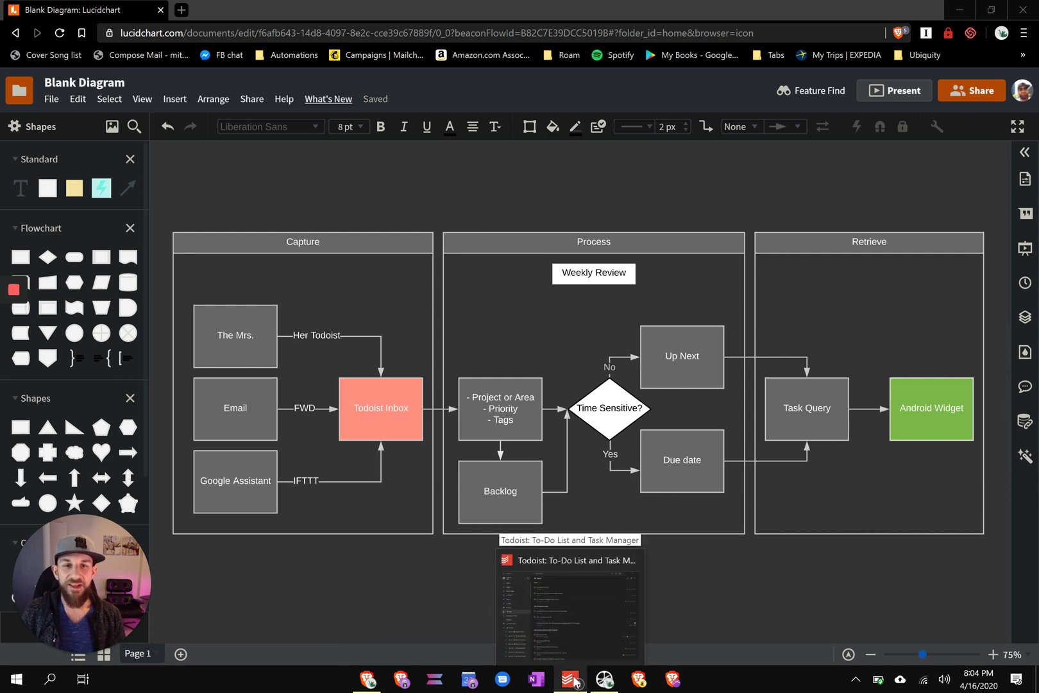
{"action": "left_click", "coordinate": [563, 616]}
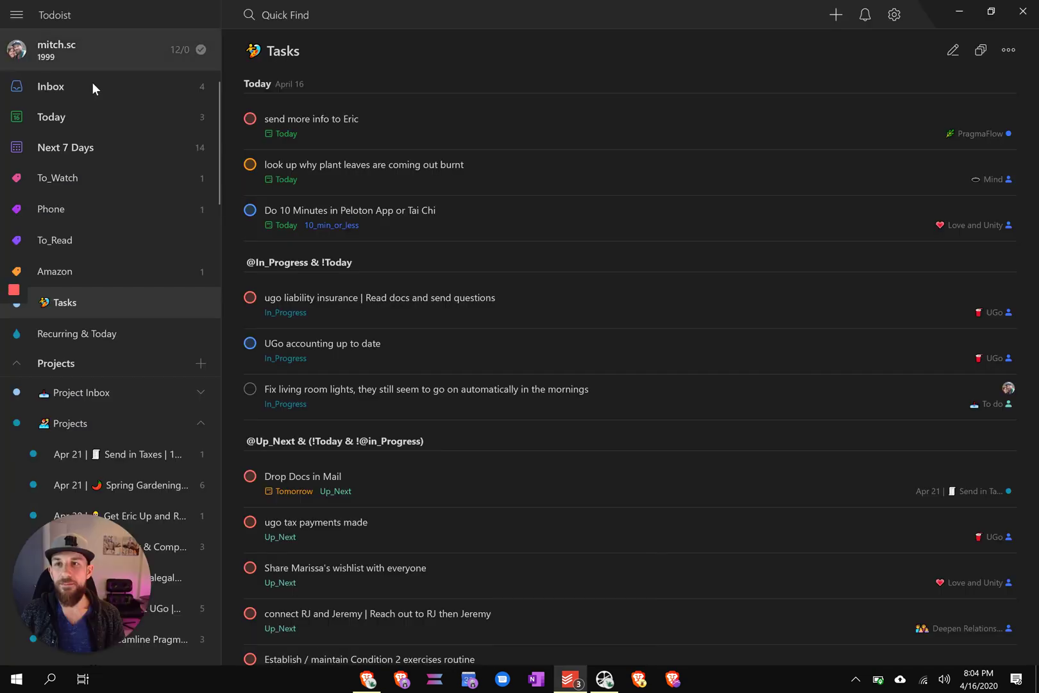
{"action": "left_click", "coordinate": [130, 86]}
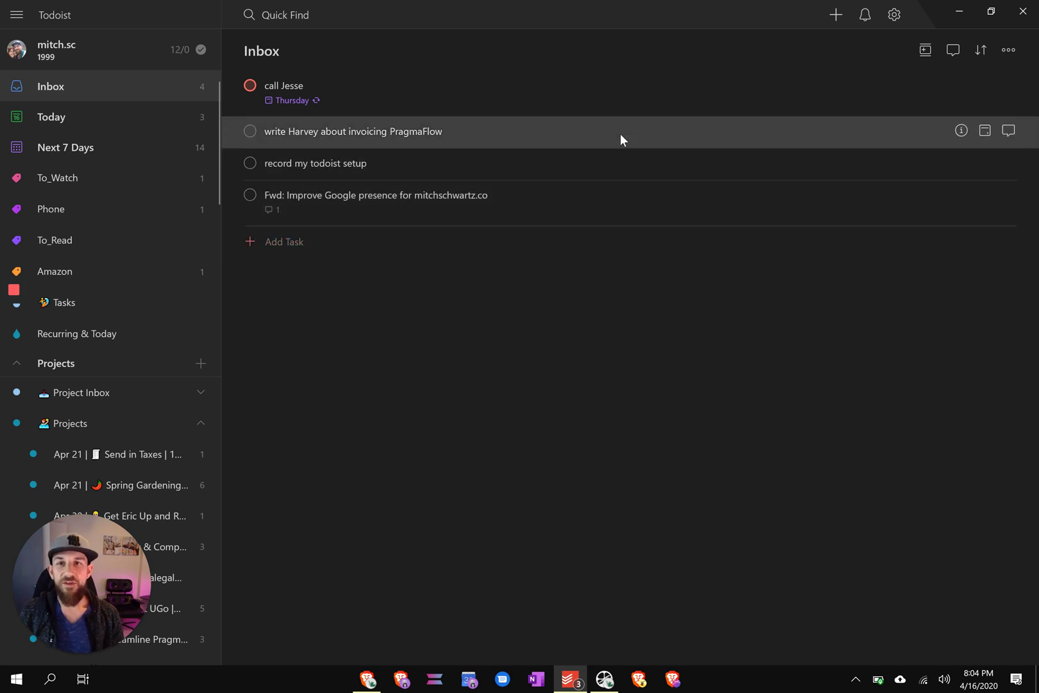
{"action": "left_click", "coordinate": [625, 165]}
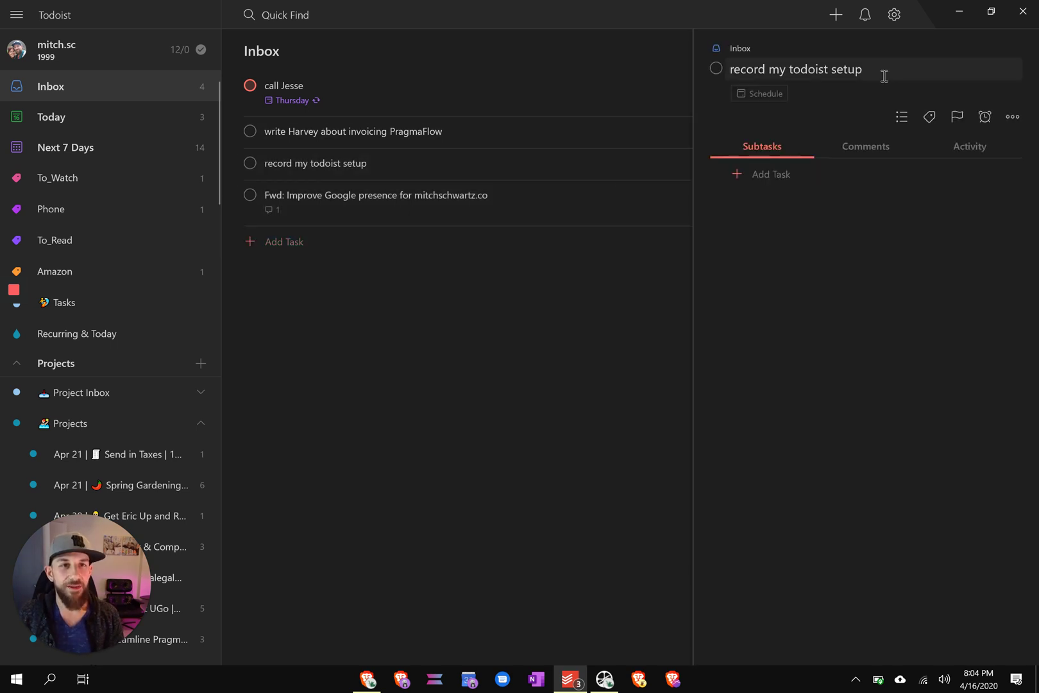
Move the task to the BASB project with priority 1, due today, then close its details.
{"action": "left_click", "coordinate": [884, 82]}
{"action": "type", "text": "#"}
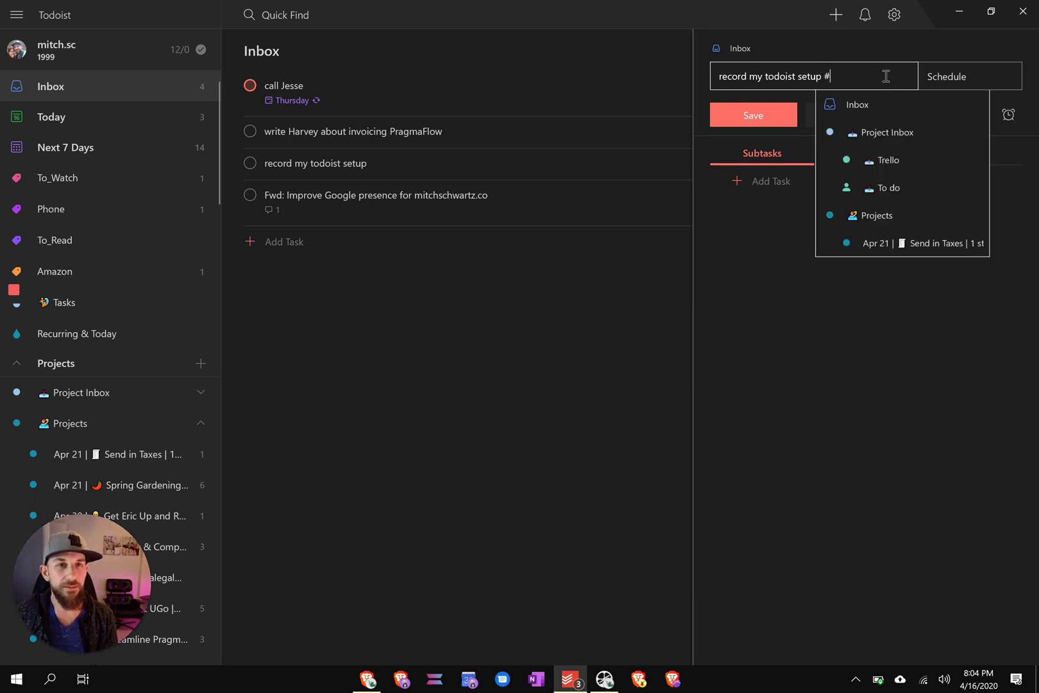
{"action": "type", "text": "basb"}
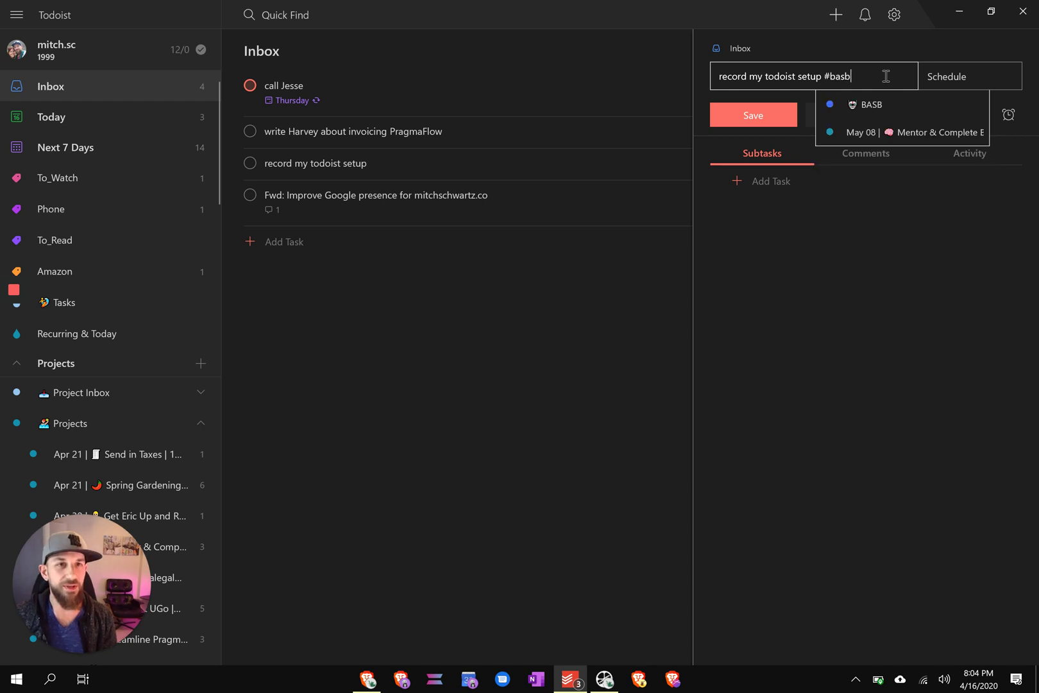
{"action": "key", "text": "Down"}
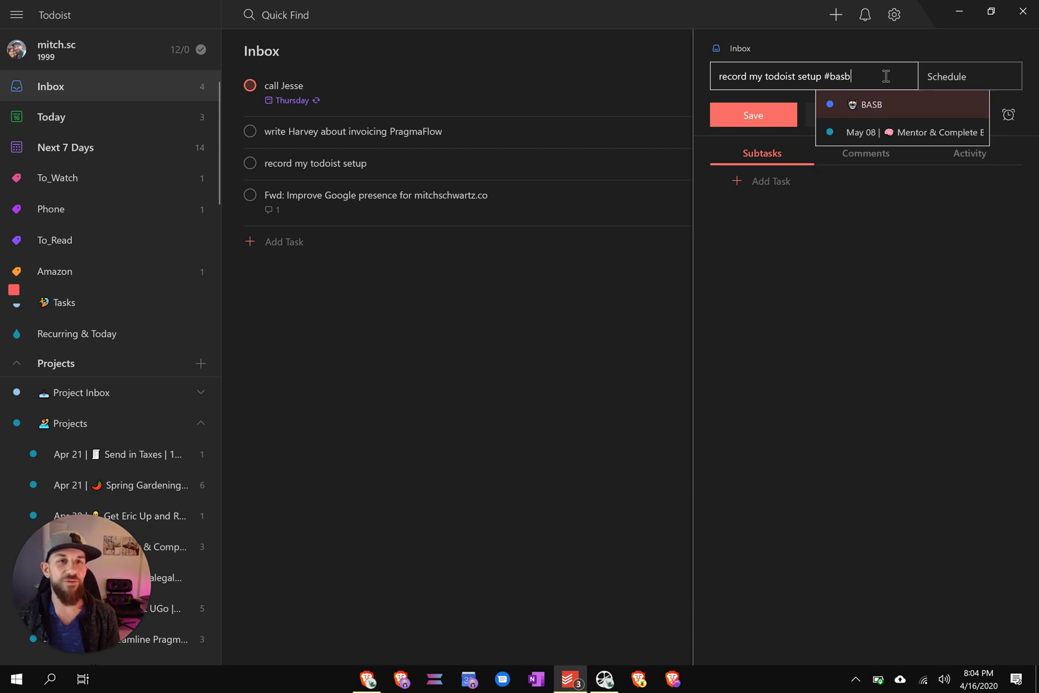
{"action": "key", "text": "Return"}
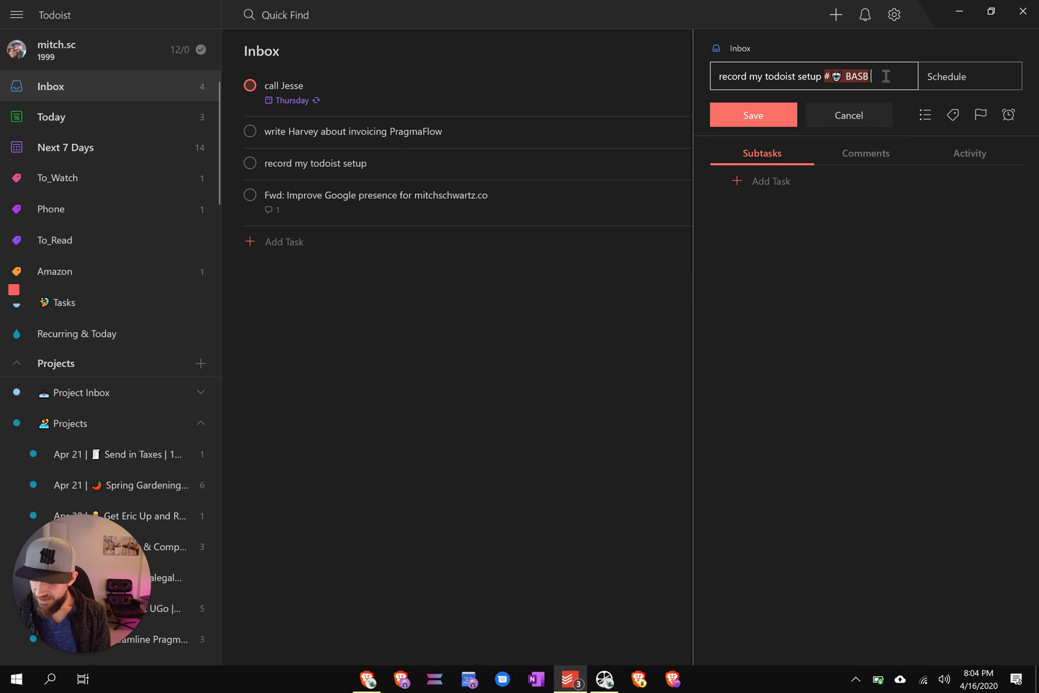
{"action": "type", "text": "p1"}
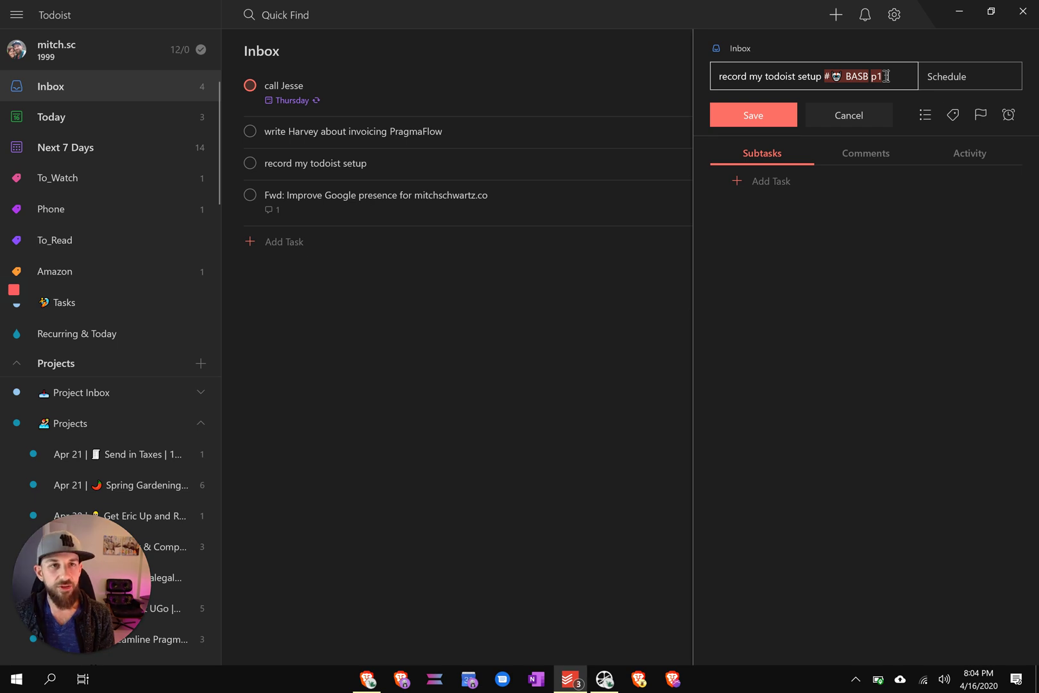
{"action": "type", "text": "today"}
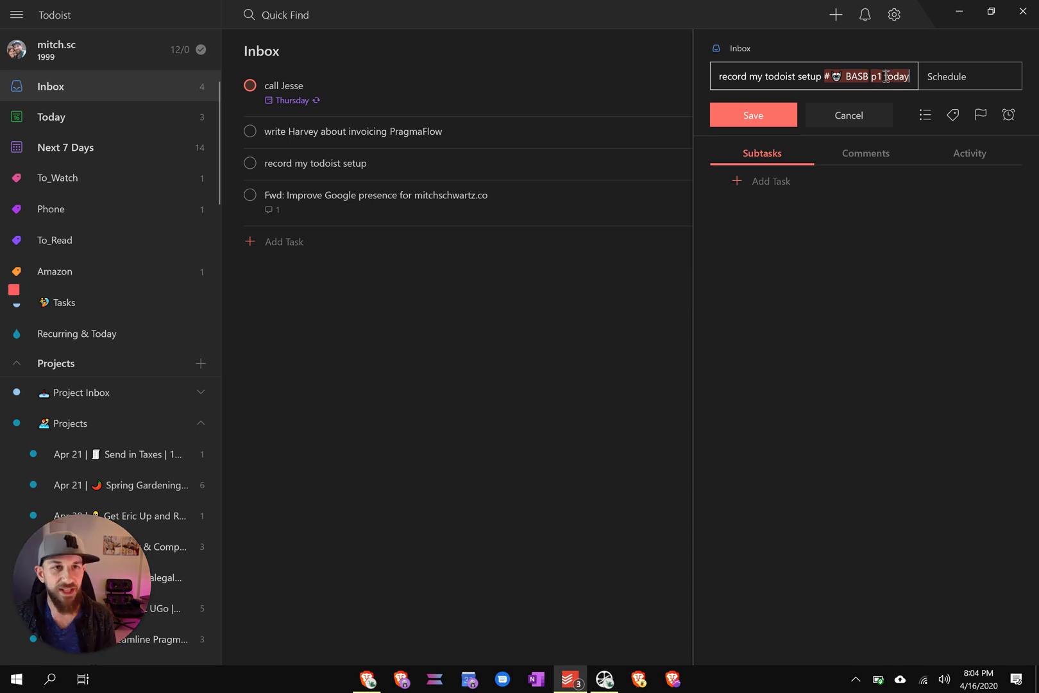
{"action": "key", "text": "Return"}
{"action": "left_click", "coordinate": [886, 76]}
{"action": "left_click", "coordinate": [705, 305]}
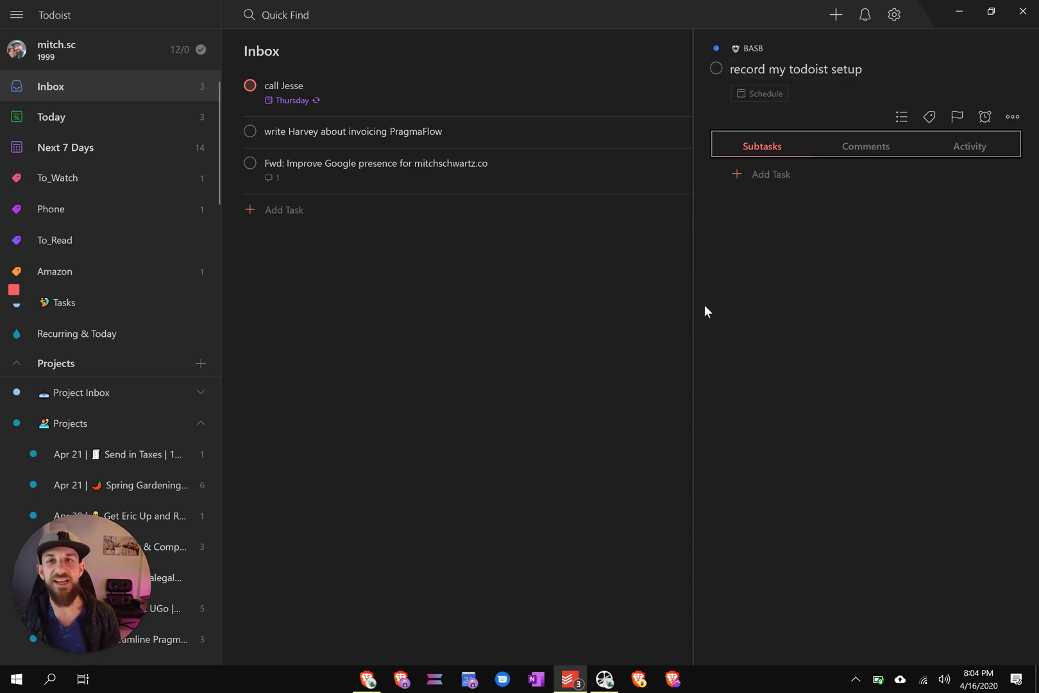
{"action": "key", "text": "Escape"}
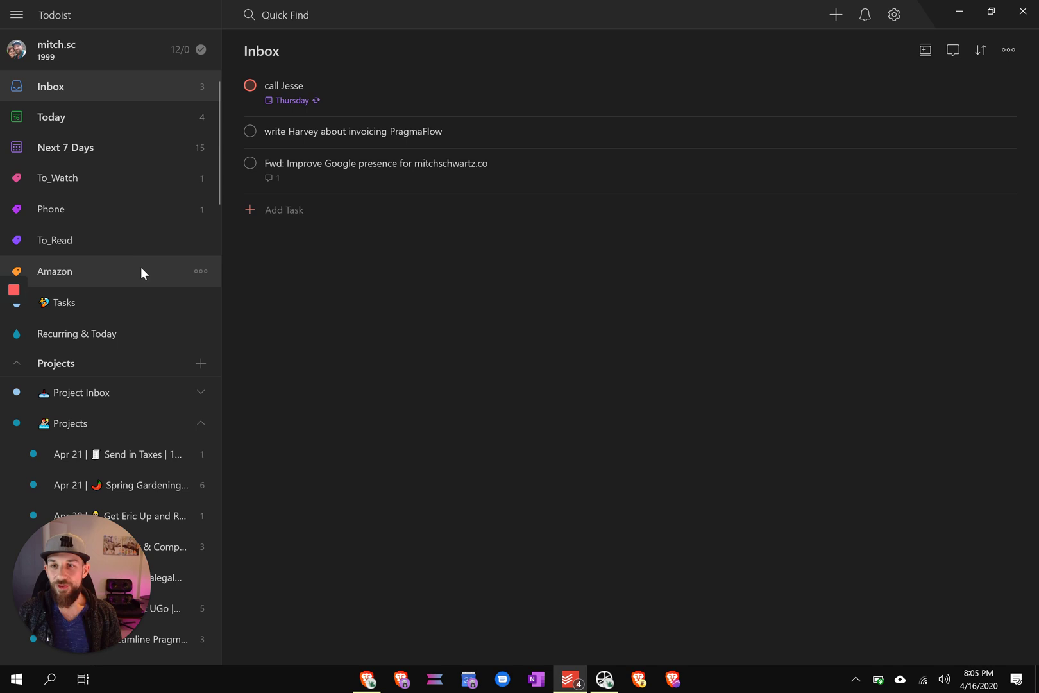
Open the 'Apr 21 | Send in Taxes' project from further down the sidebar.
{"action": "scroll", "coordinate": [141, 270], "scroll_direction": "down", "scroll_amount": 3}
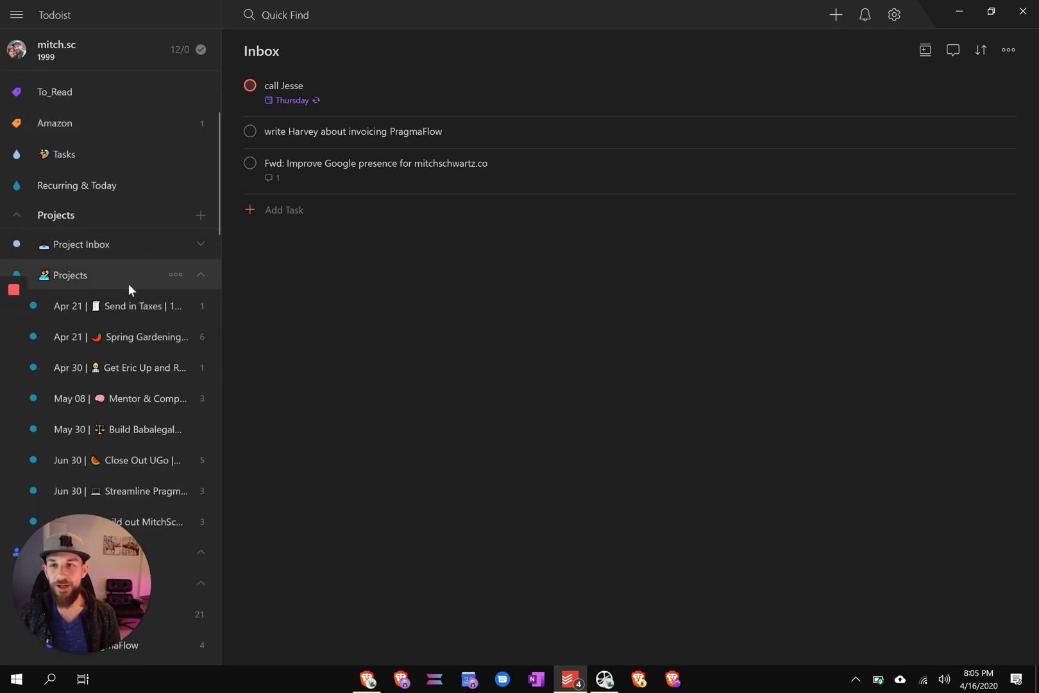
{"action": "left_click", "coordinate": [129, 305]}
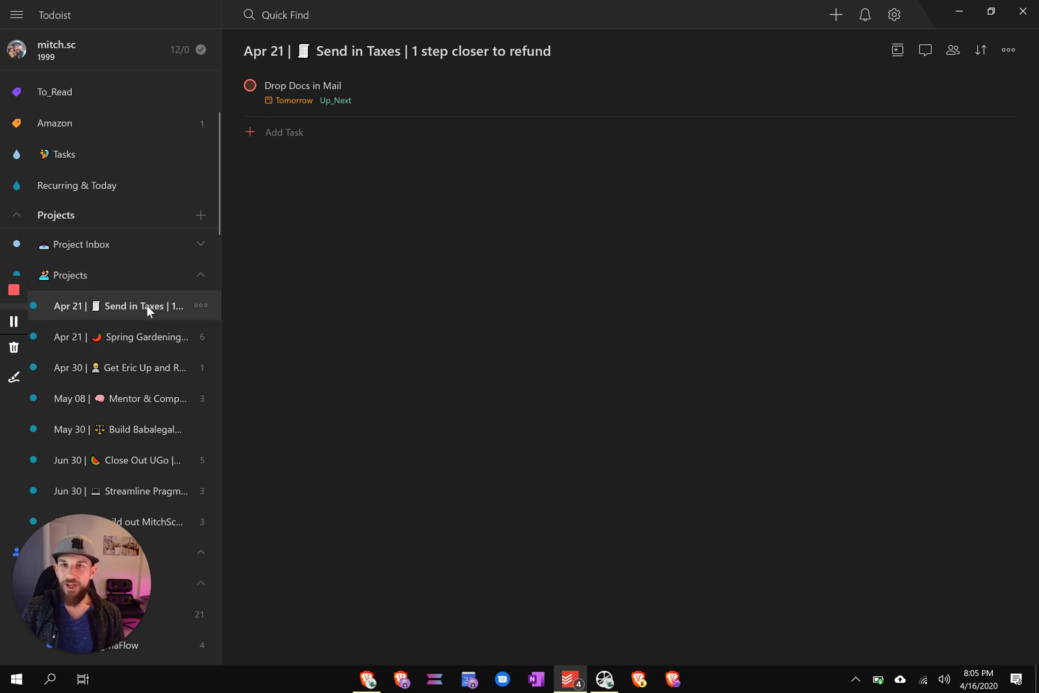
{"action": "scroll", "coordinate": [146, 371], "scroll_direction": "down", "scroll_amount": 3}
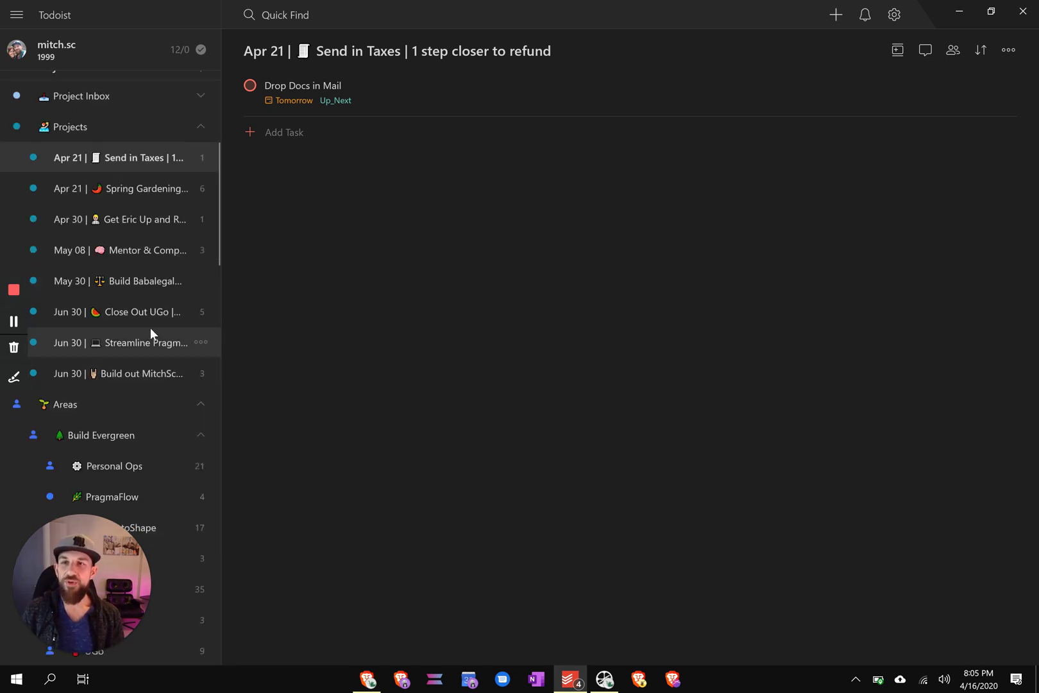
{"action": "scroll", "coordinate": [147, 331], "scroll_direction": "up", "scroll_amount": 3}
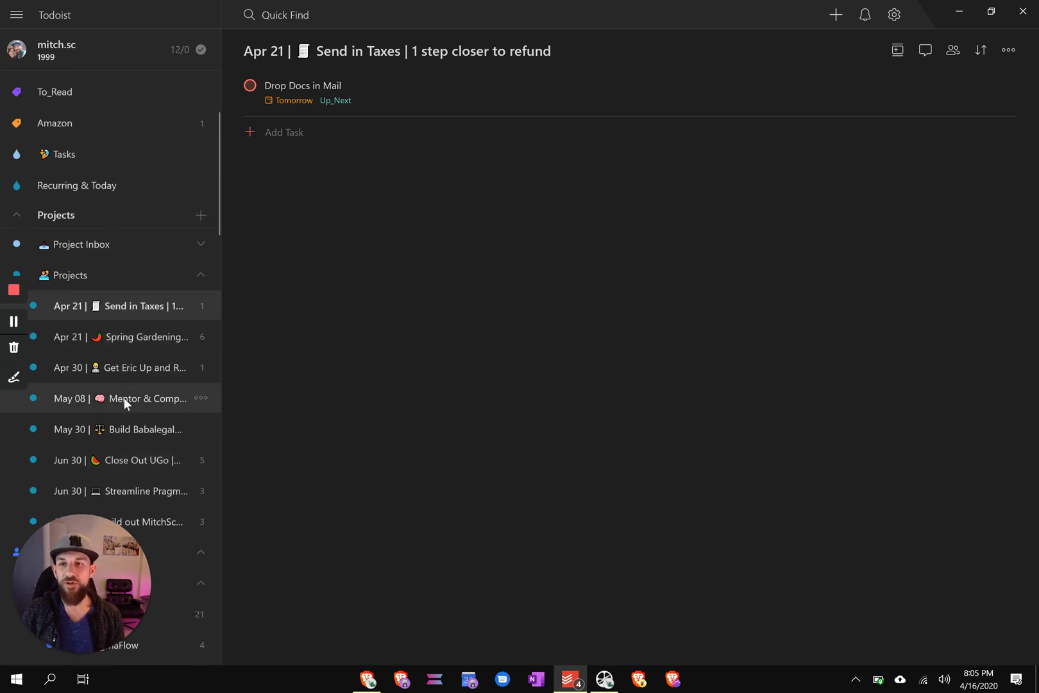
{"action": "mouse_move", "coordinate": [130, 397]}
{"action": "left_mouse_down"}
{"action": "mouse_move", "coordinate": [129, 352]}
{"action": "mouse_move", "coordinate": [128, 397]}
{"action": "left_mouse_up"}
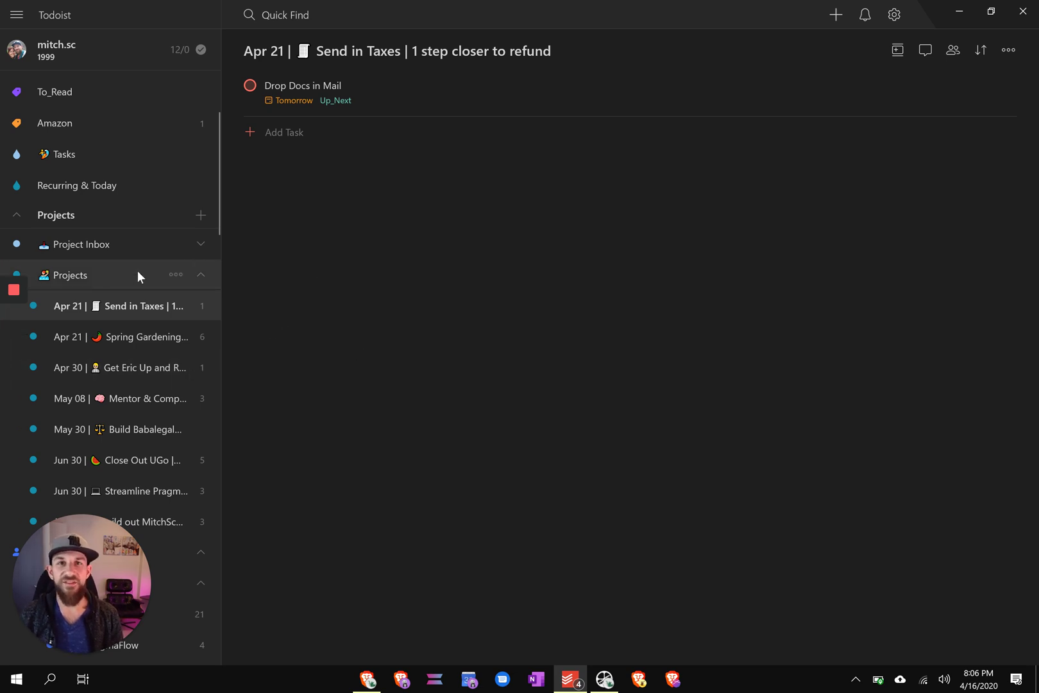
{"action": "scroll", "coordinate": [137, 273], "scroll_direction": "down", "scroll_amount": 3}
{"action": "scroll", "coordinate": [129, 310], "scroll_direction": "down", "scroll_amount": 2}
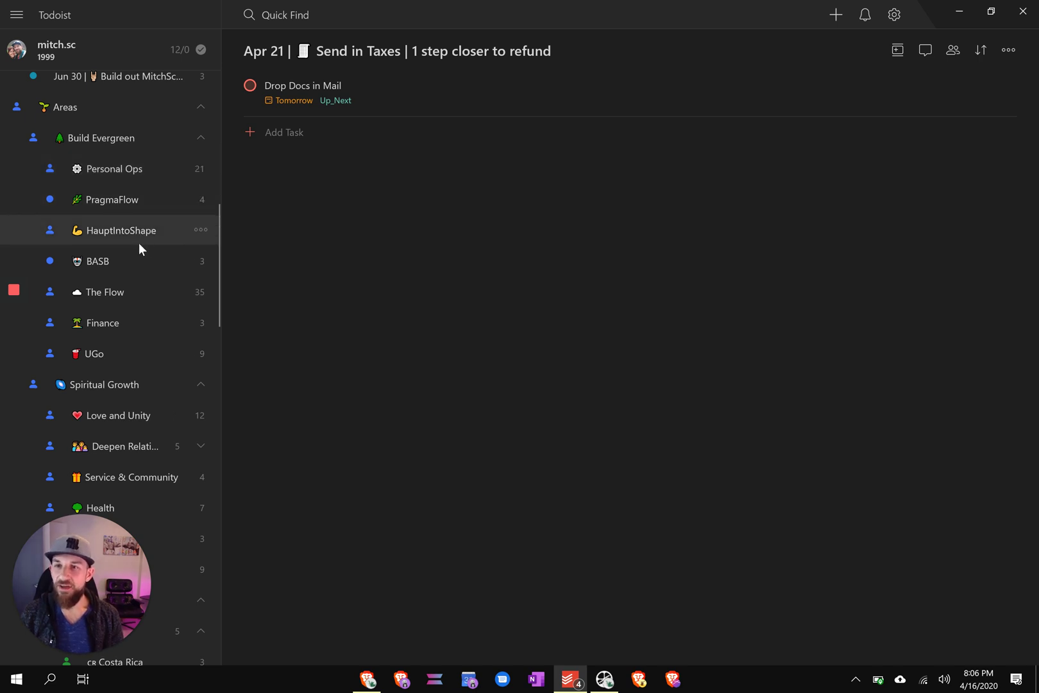
{"action": "left_click", "coordinate": [129, 296]}
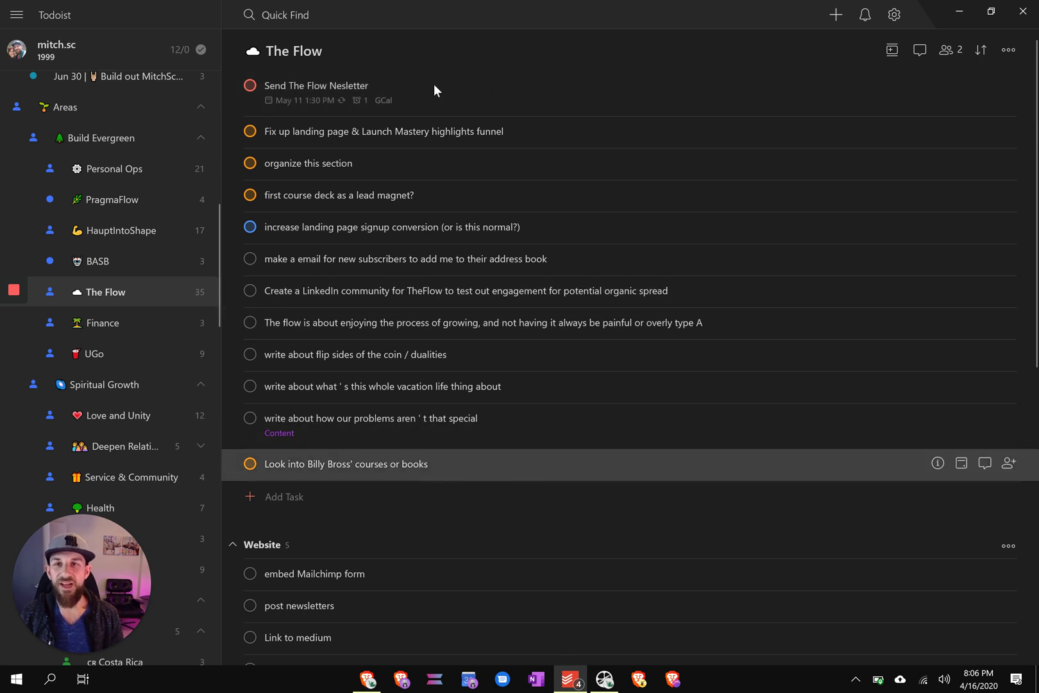
{"action": "scroll", "coordinate": [608, 402], "scroll_direction": "down", "scroll_amount": 3}
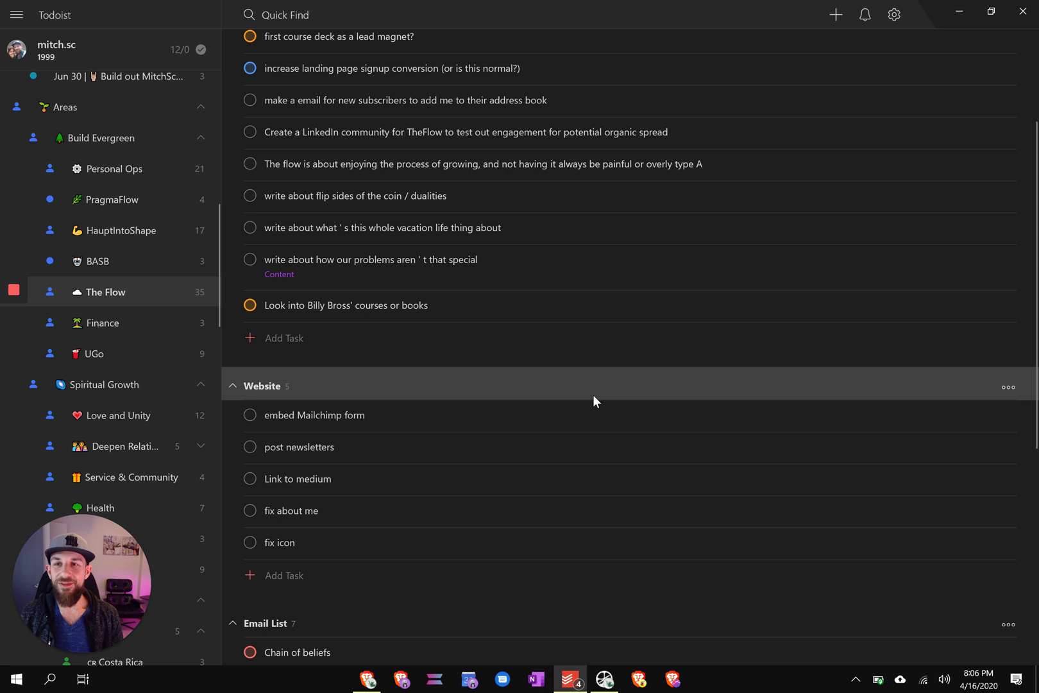
{"action": "scroll", "coordinate": [593, 331], "scroll_direction": "down", "scroll_amount": 3}
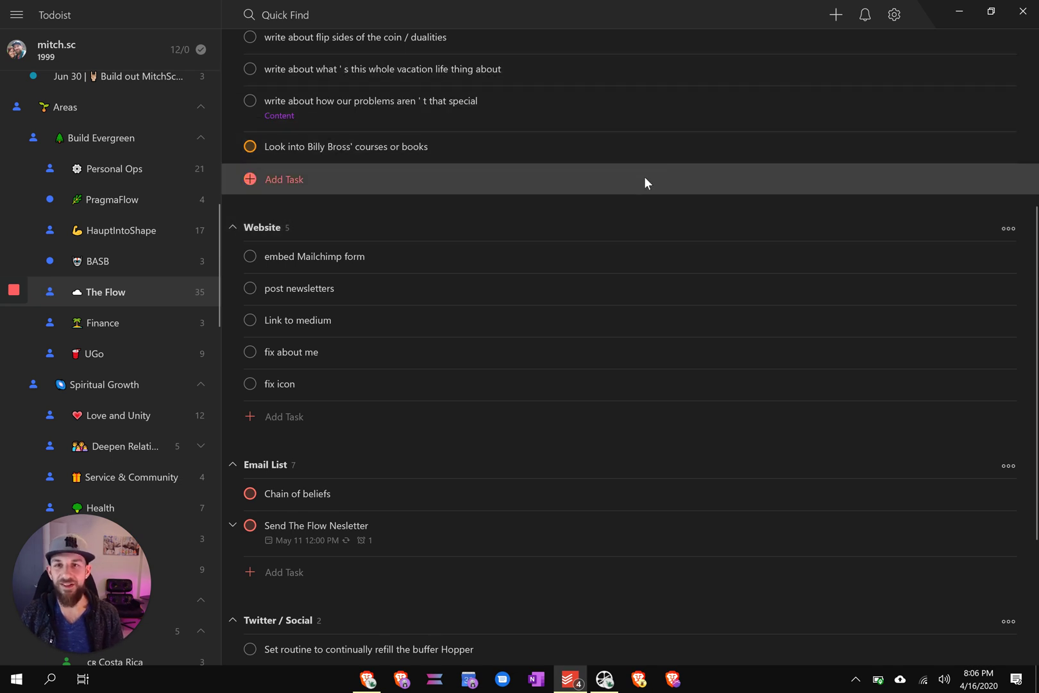
{"action": "scroll", "coordinate": [631, 186], "scroll_direction": "up", "scroll_amount": 5}
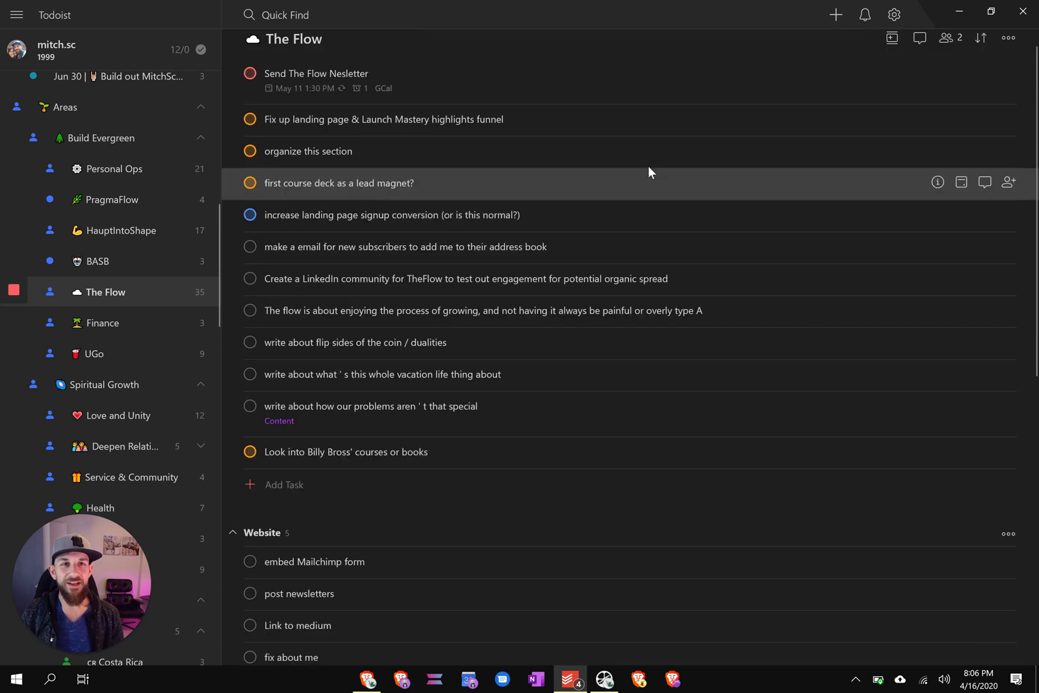
{"action": "left_click", "coordinate": [981, 50]}
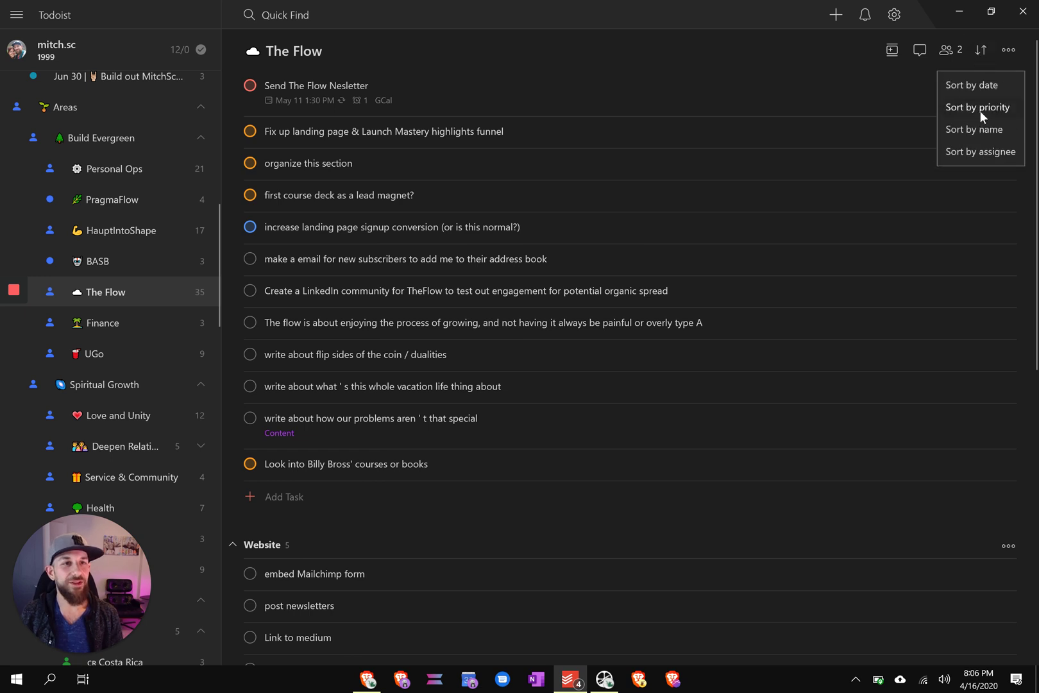
{"action": "left_click", "coordinate": [981, 106]}
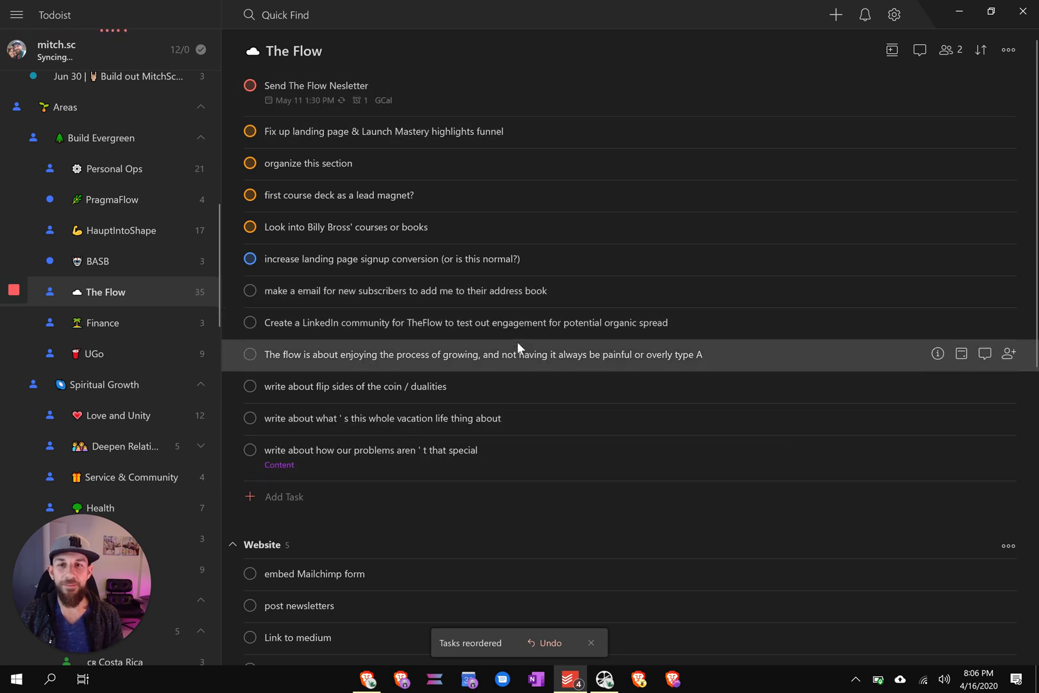
{"action": "scroll", "coordinate": [521, 340], "scroll_direction": "down", "scroll_amount": 3}
{"action": "scroll", "coordinate": [525, 338], "scroll_direction": "down", "scroll_amount": 3}
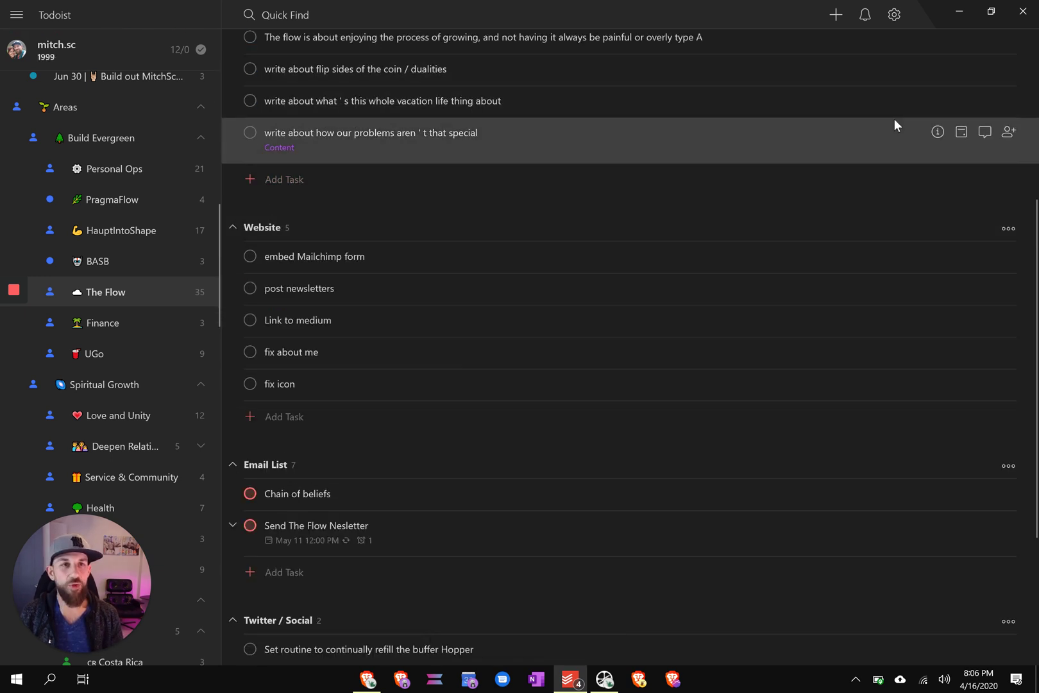
{"action": "scroll", "coordinate": [911, 103], "scroll_direction": "up", "scroll_amount": 6}
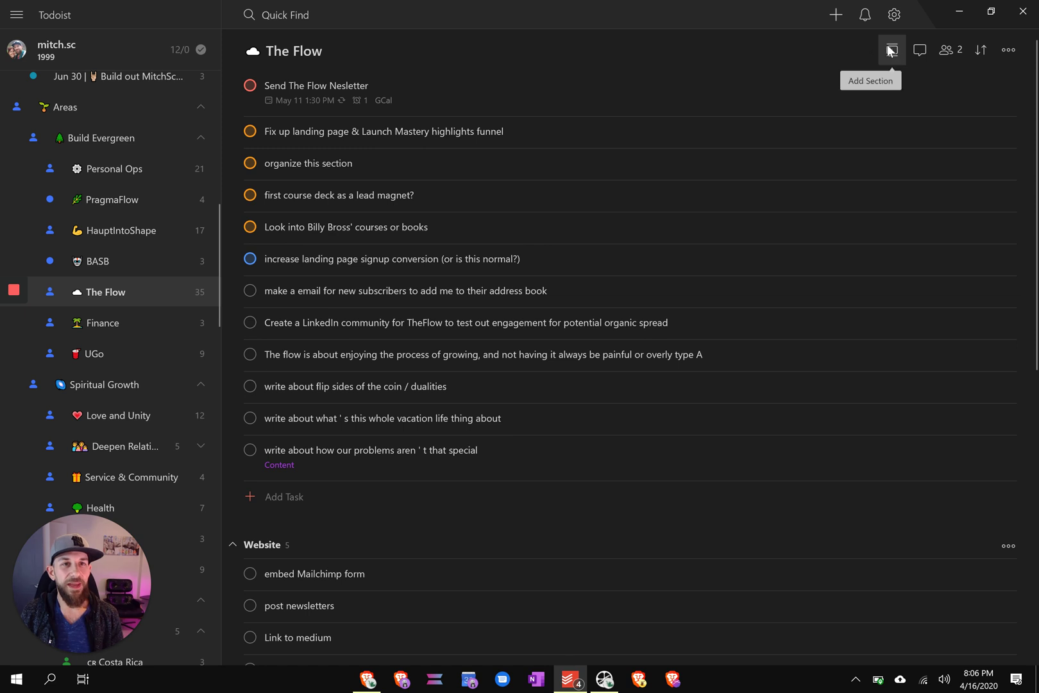
{"action": "scroll", "coordinate": [784, 226], "scroll_direction": "down", "scroll_amount": 6}
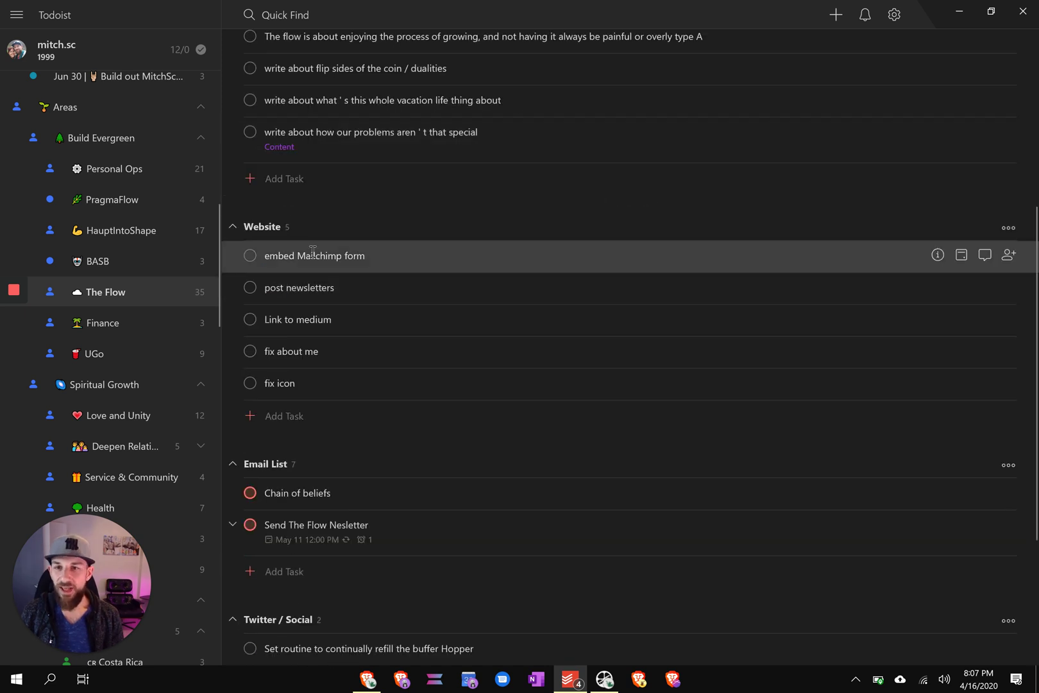
{"action": "scroll", "coordinate": [365, 212], "scroll_direction": "down", "scroll_amount": 3}
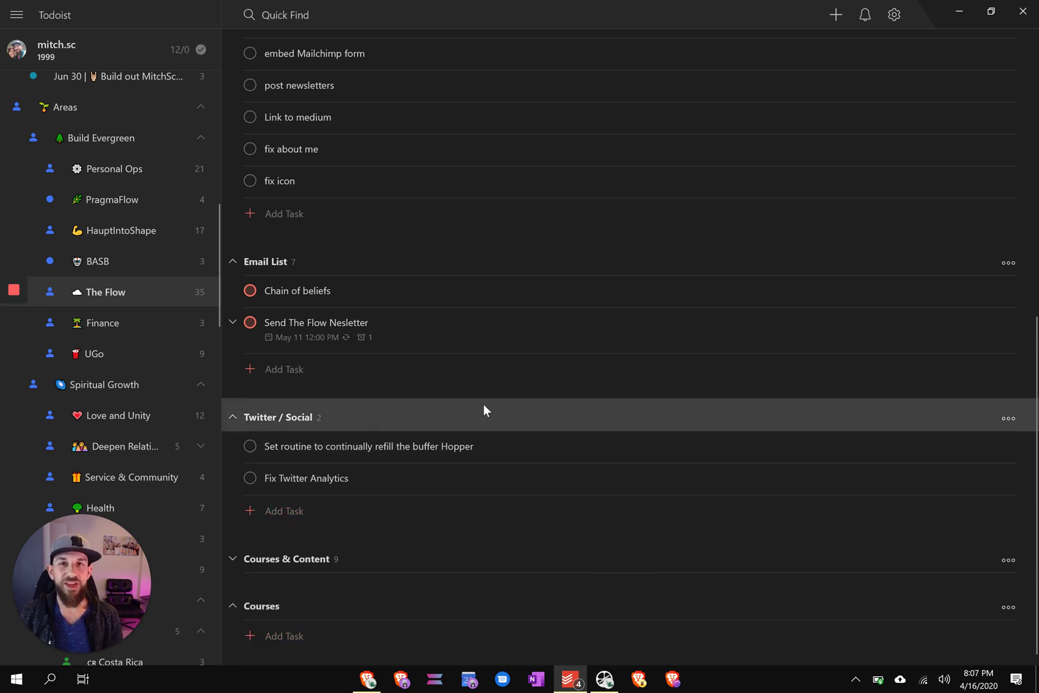
{"action": "scroll", "coordinate": [483, 404], "scroll_direction": "up", "scroll_amount": 3}
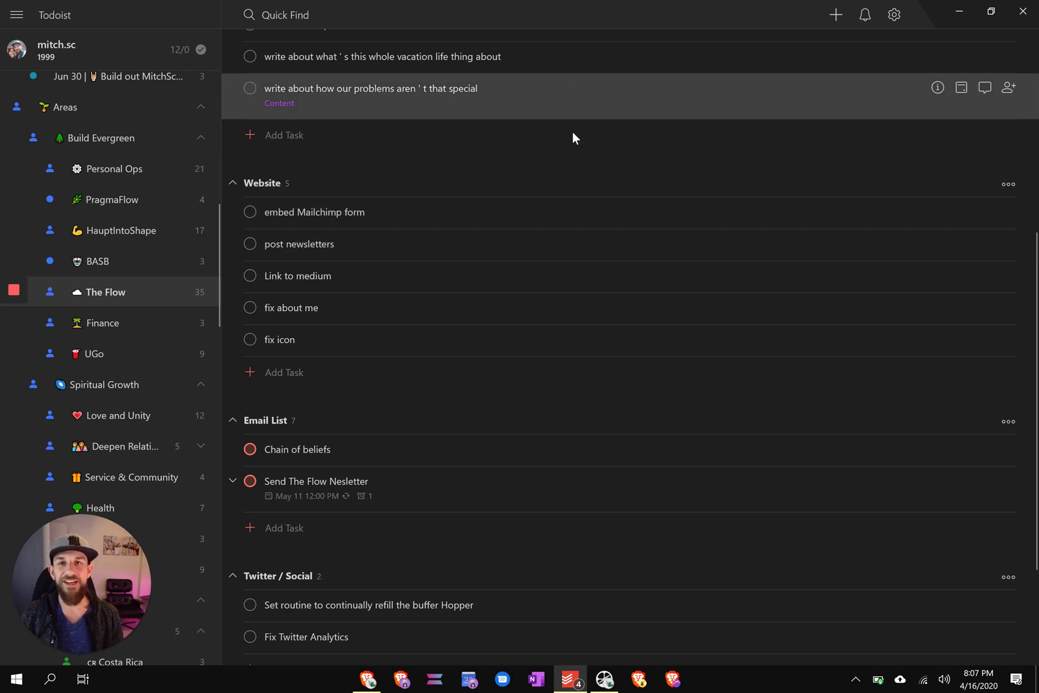
{"action": "scroll", "coordinate": [573, 167], "scroll_direction": "up", "scroll_amount": 3}
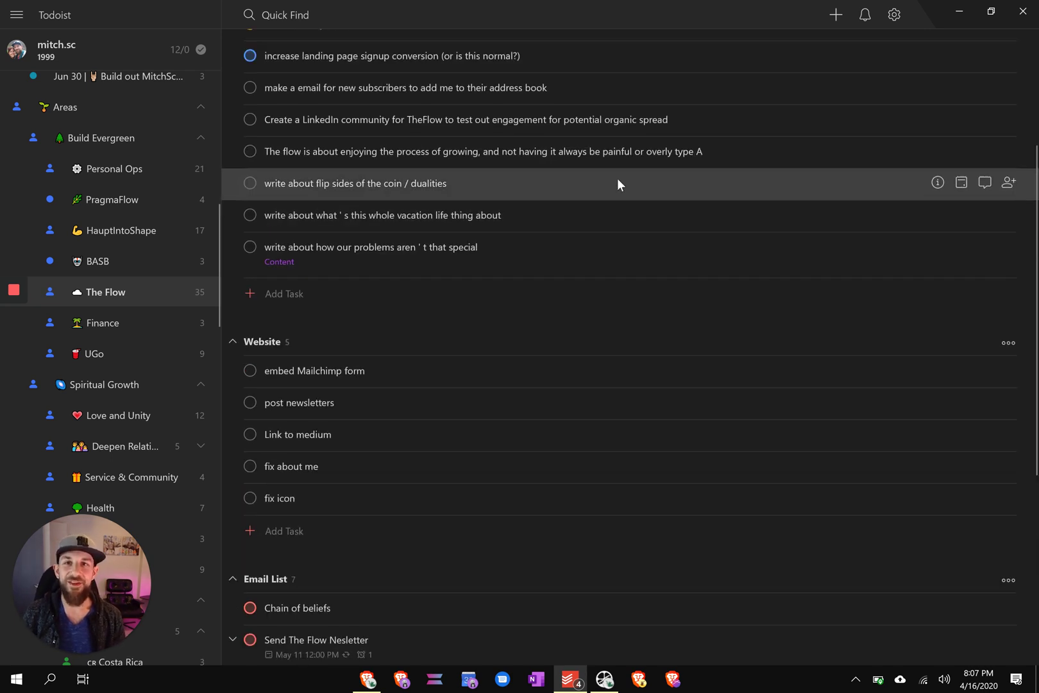
{"action": "scroll", "coordinate": [617, 179], "scroll_direction": "up", "scroll_amount": 4}
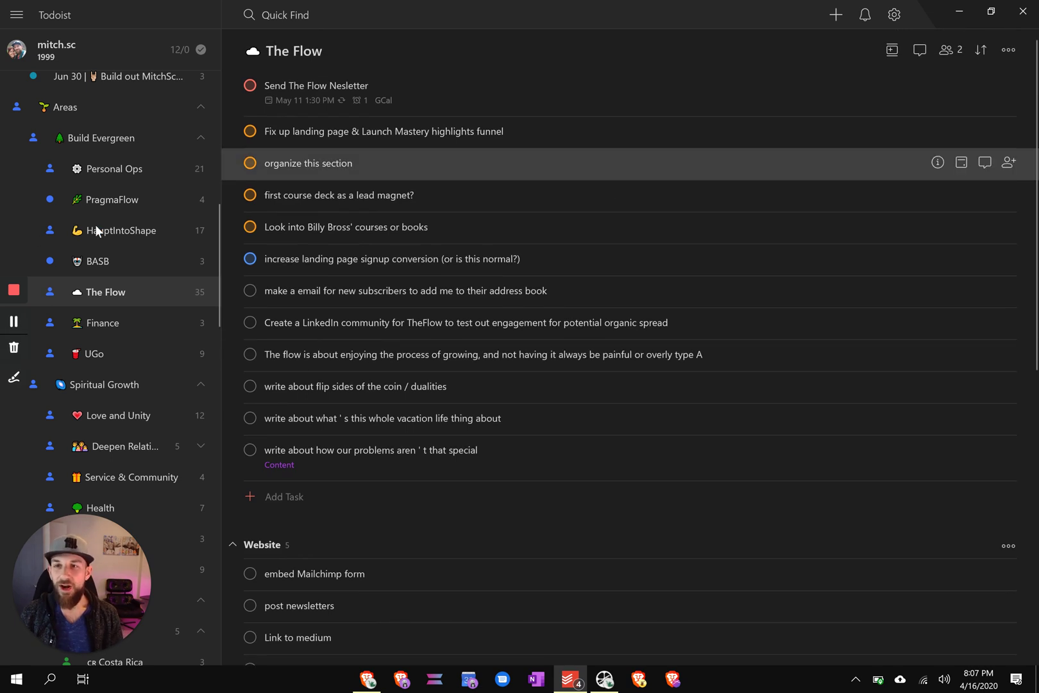
Open the Tasks filter listed under the sidebar favourites.
{"action": "scroll", "coordinate": [119, 369], "scroll_direction": "down", "scroll_amount": 9}
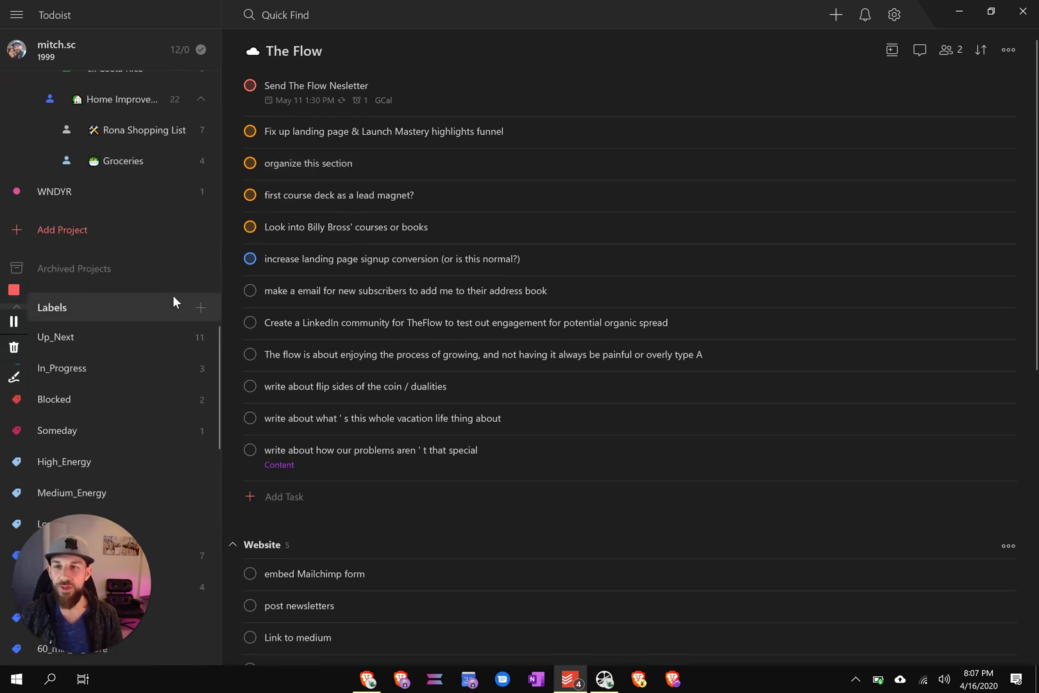
{"action": "scroll", "coordinate": [148, 219], "scroll_direction": "up", "scroll_amount": 15}
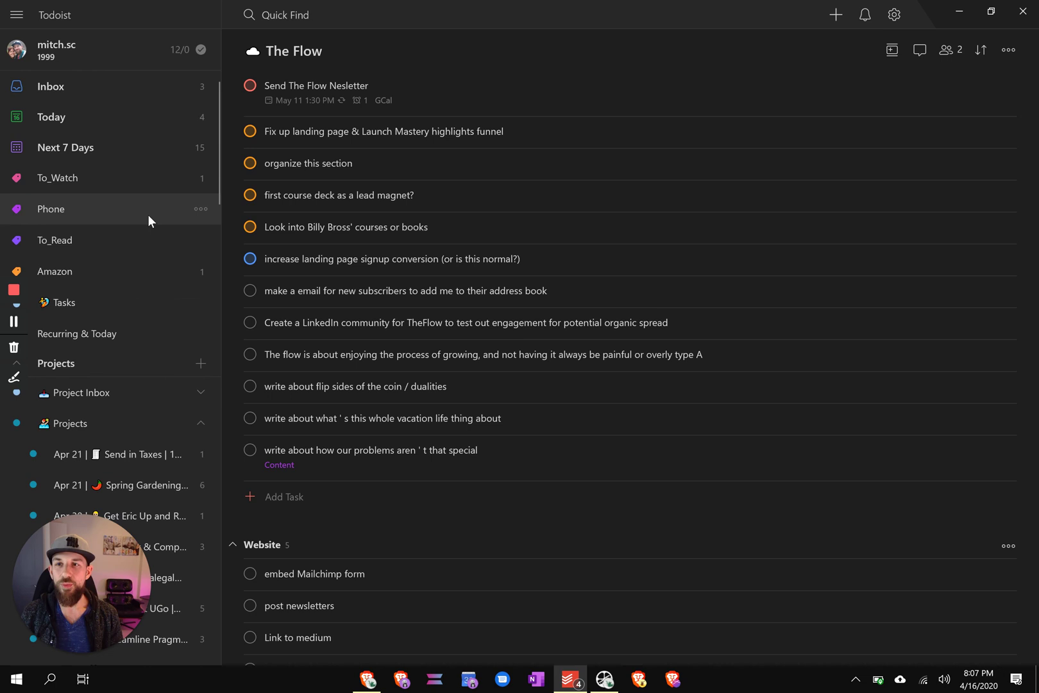
{"action": "left_click", "coordinate": [65, 302]}
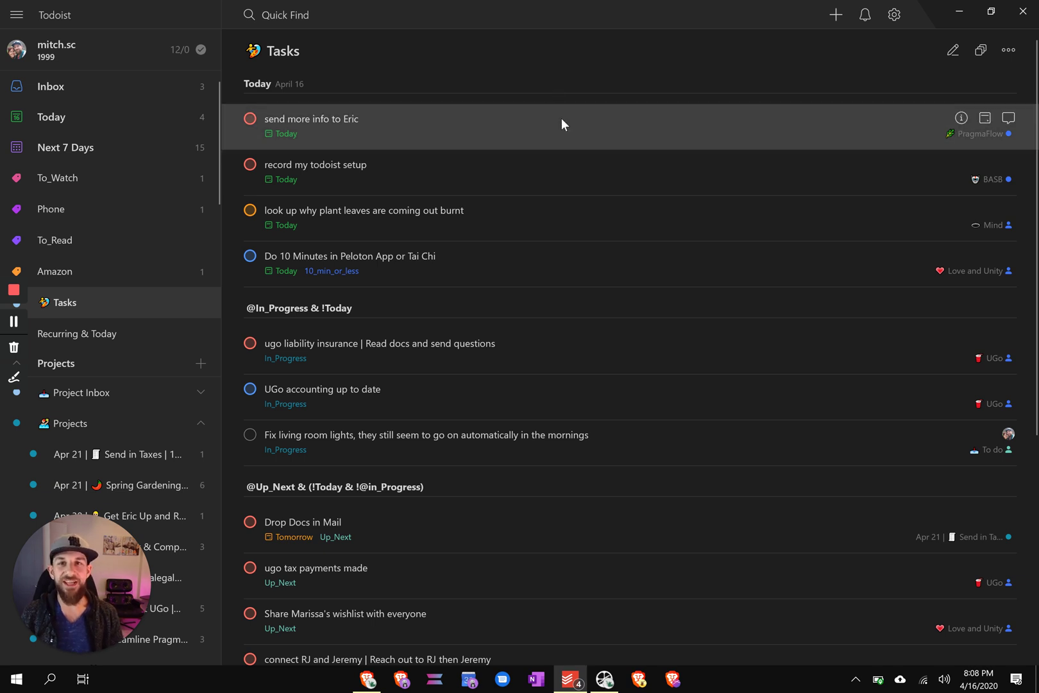
{"action": "scroll", "coordinate": [701, 188], "scroll_direction": "down", "scroll_amount": 2}
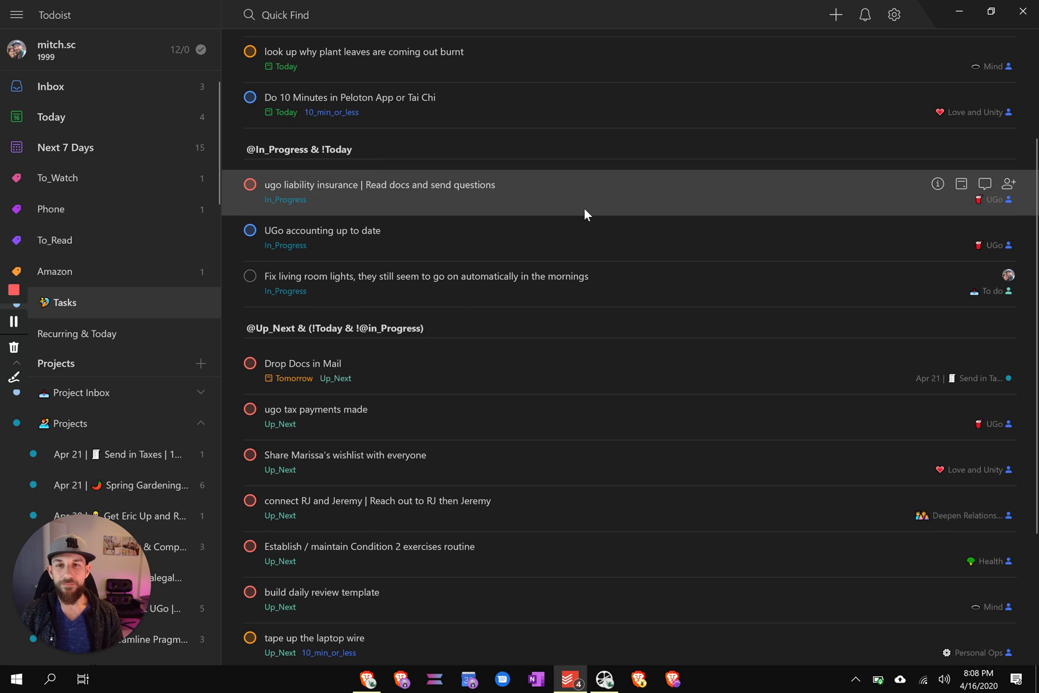
{"action": "scroll", "coordinate": [635, 221], "scroll_direction": "down", "scroll_amount": 1}
{"action": "scroll", "coordinate": [636, 225], "scroll_direction": "down", "scroll_amount": 2}
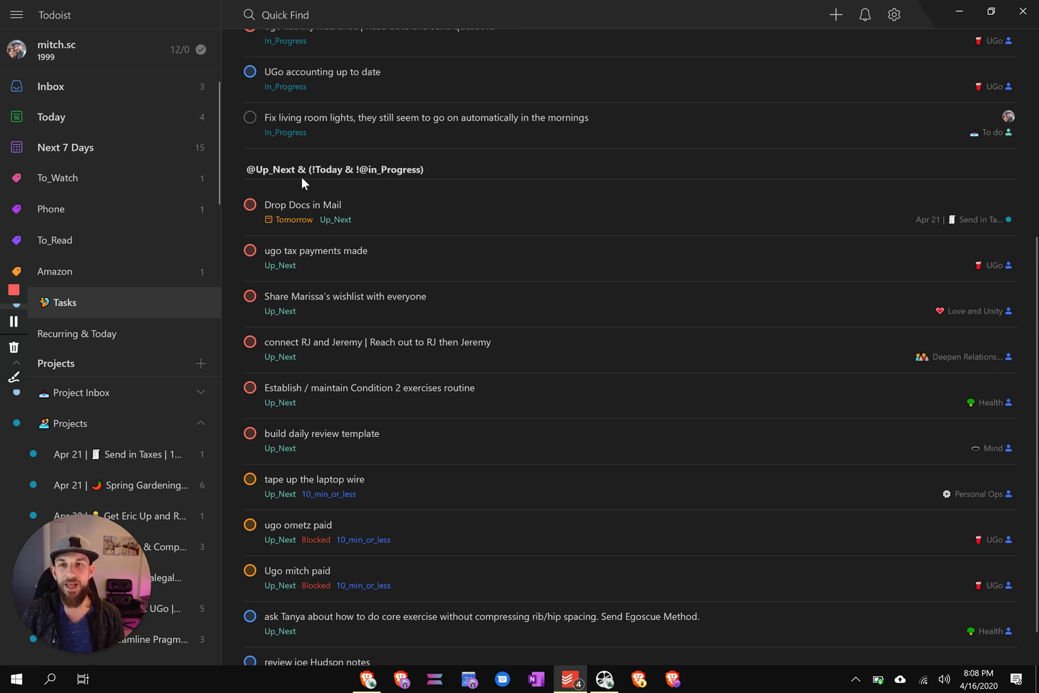
{"action": "scroll", "coordinate": [546, 231], "scroll_direction": "down", "scroll_amount": 1}
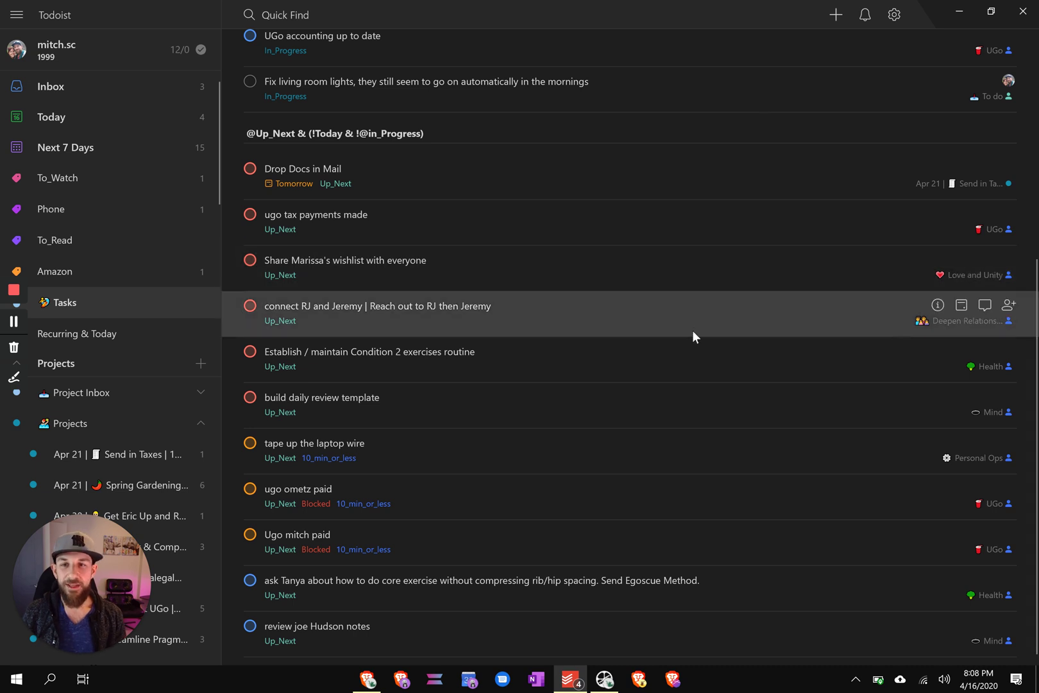
{"action": "scroll", "coordinate": [694, 326], "scroll_direction": "up", "scroll_amount": 4}
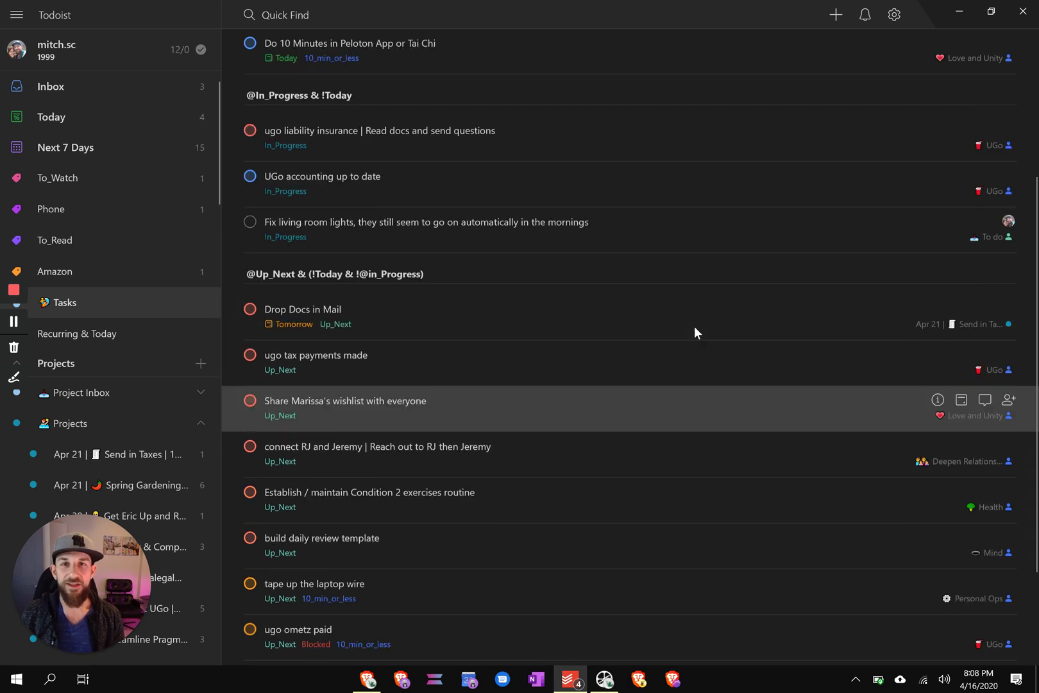
{"action": "scroll", "coordinate": [723, 464], "scroll_direction": "down", "scroll_amount": 4}
{"action": "scroll", "coordinate": [723, 464], "scroll_direction": "up", "scroll_amount": 5}
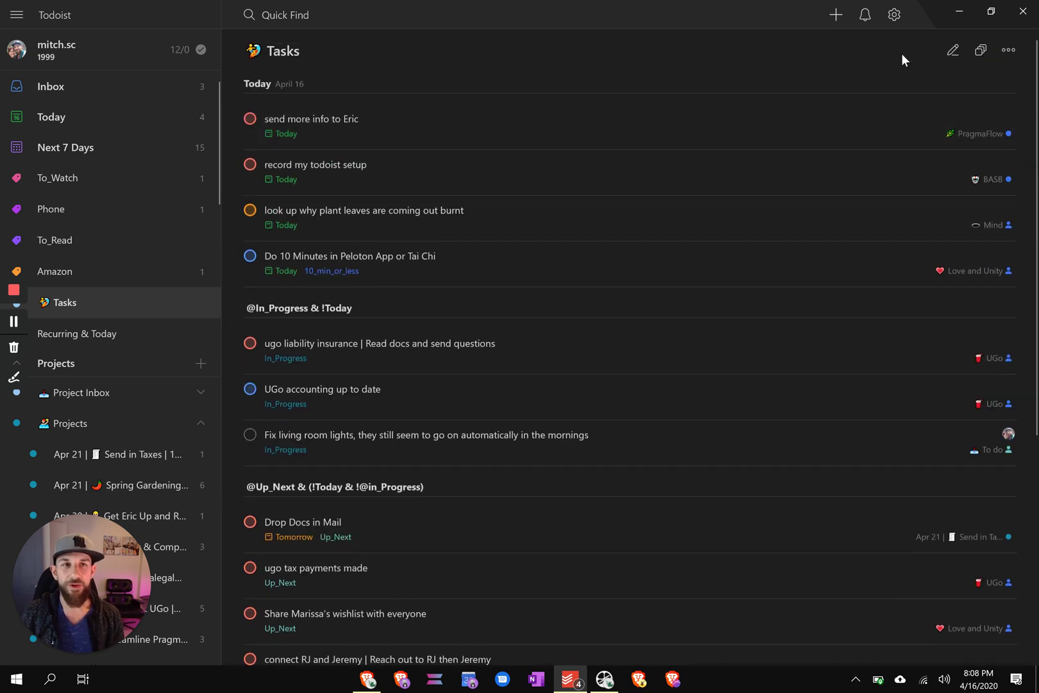
{"action": "left_click", "coordinate": [952, 55]}
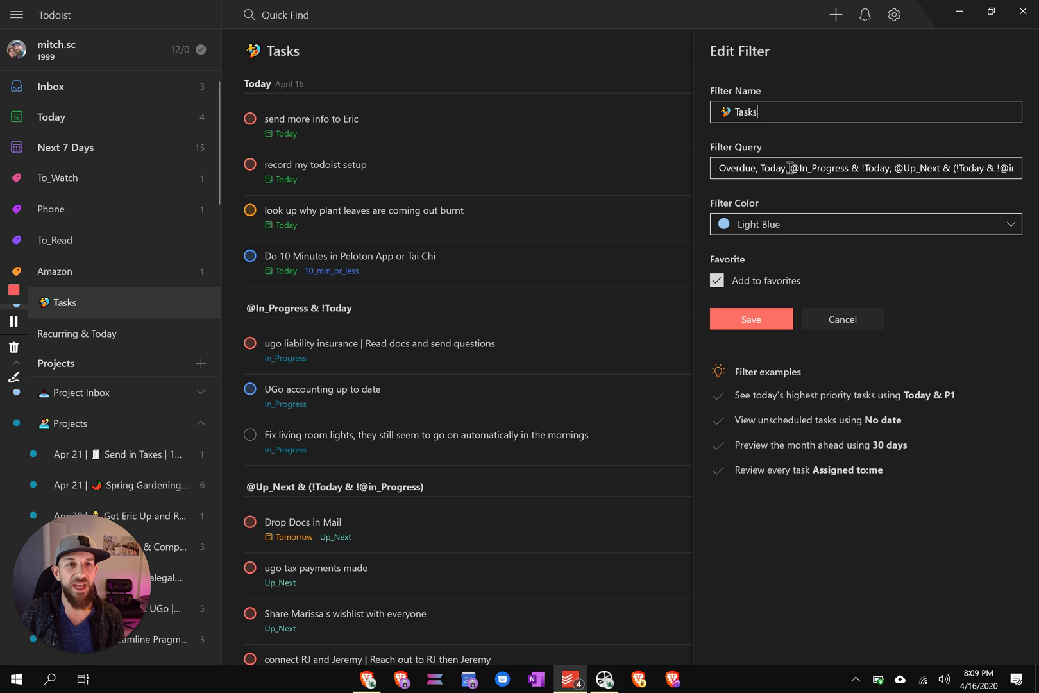
{"action": "left_click_drag", "start_coordinate": [790, 168], "coordinate": [893, 168]}
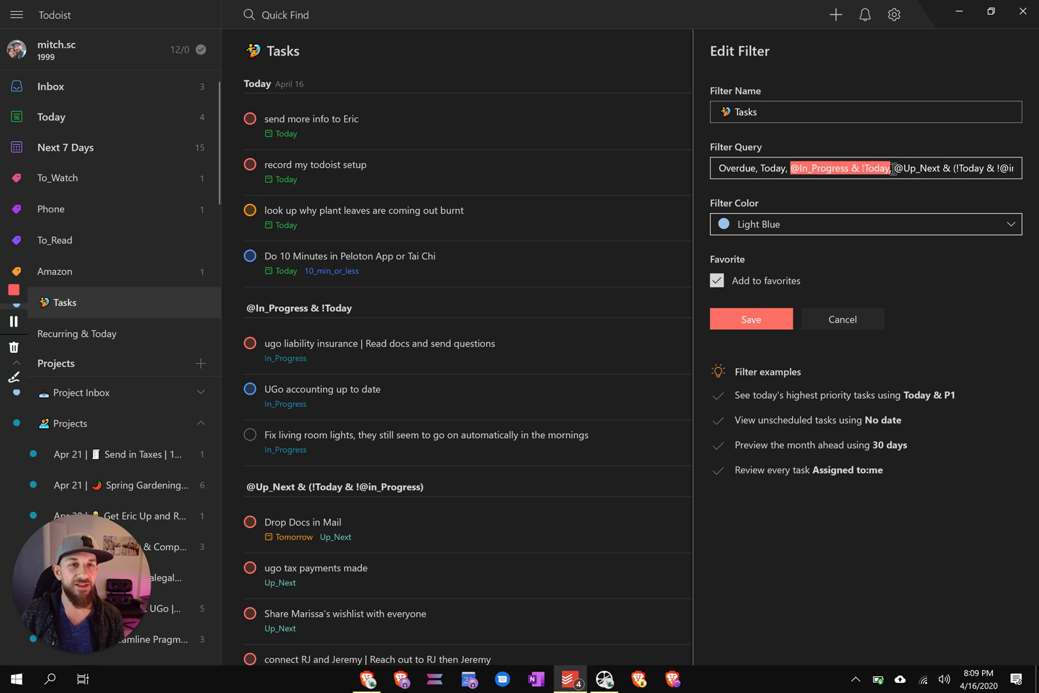
{"action": "left_click", "coordinate": [897, 170]}
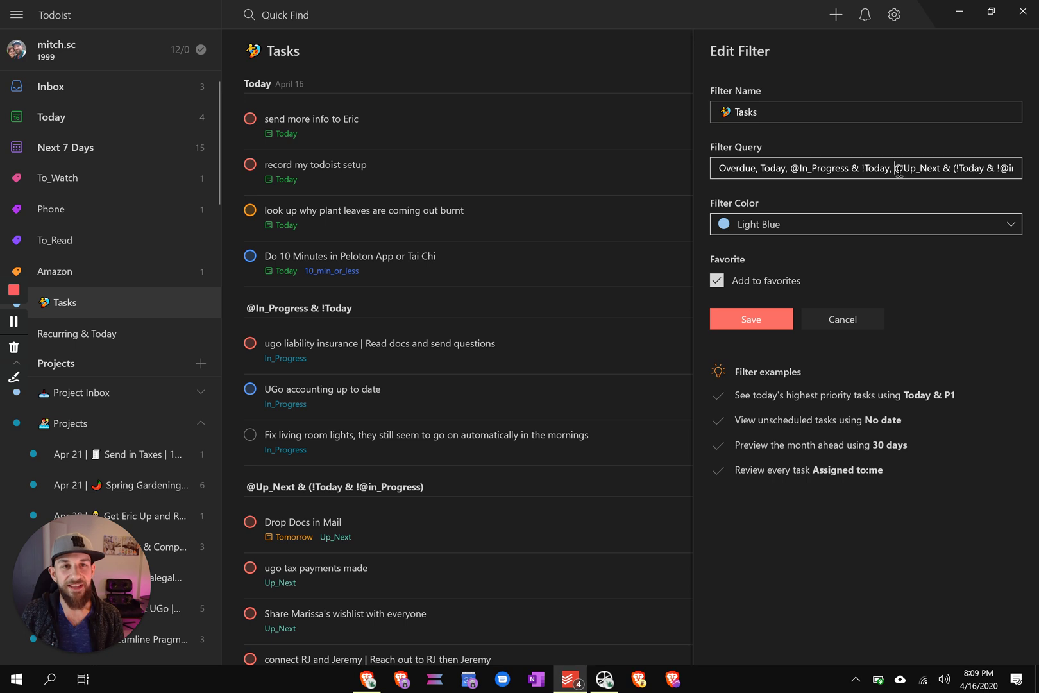
{"action": "left_click_drag", "start_coordinate": [897, 170], "coordinate": [1030, 173]}
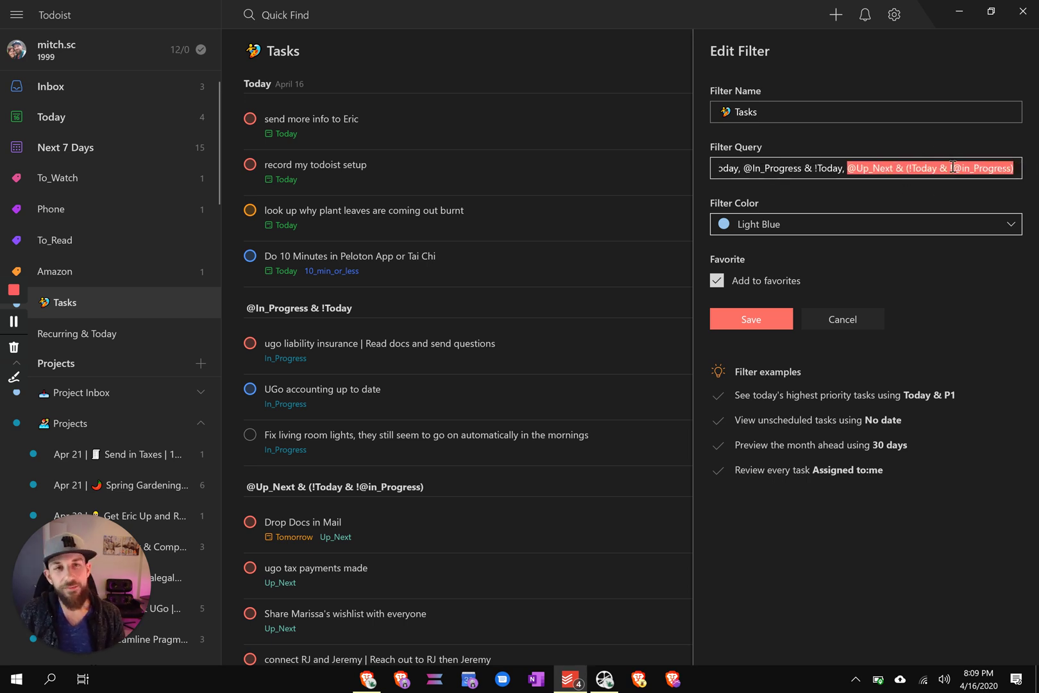
{"action": "key", "text": "ctrl+a"}
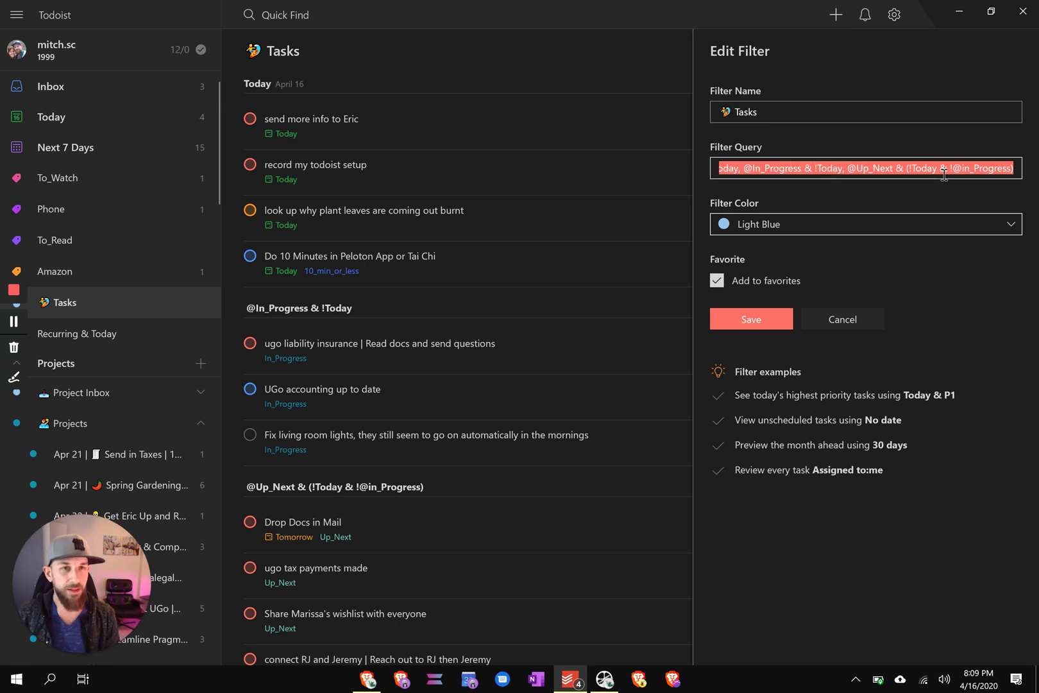
{"action": "key", "text": "BackSpace"}
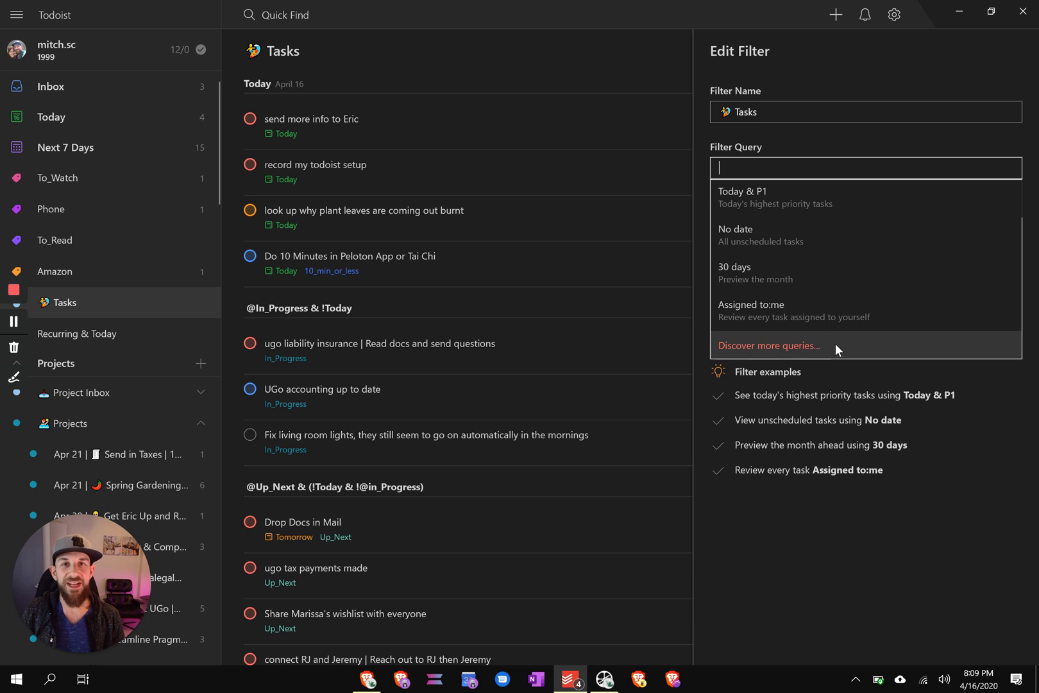
{"action": "left_click", "coordinate": [868, 120]}
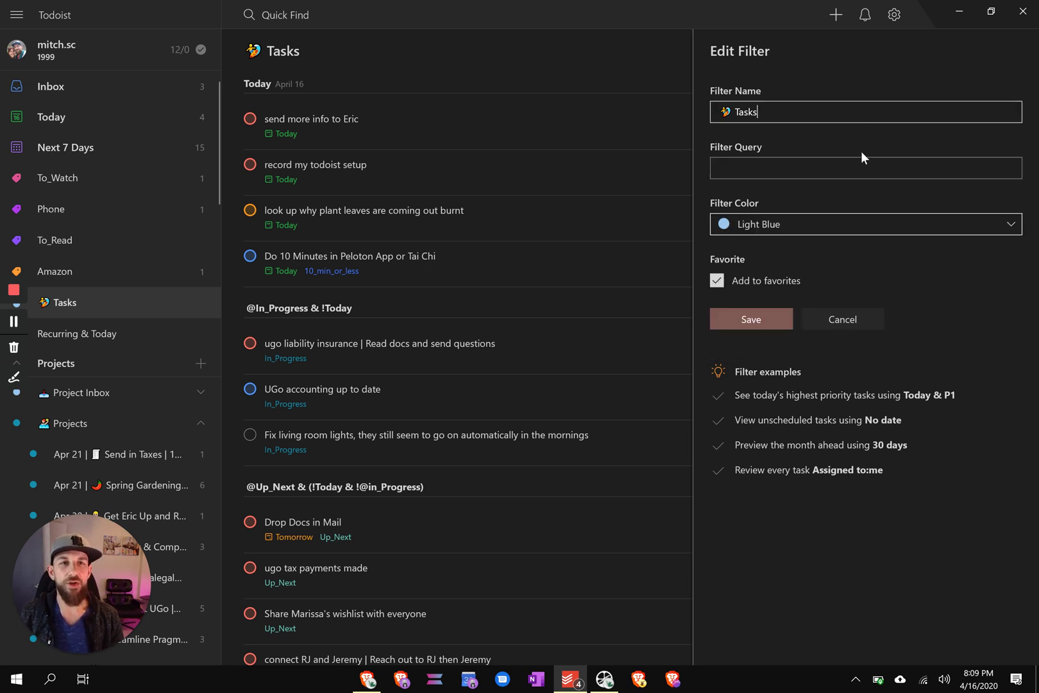
{"action": "left_click", "coordinate": [863, 167]}
{"action": "type", "text": "Today, @In_Progress & !Today, @Up_Next & (!Today & !@in_Progress)"}
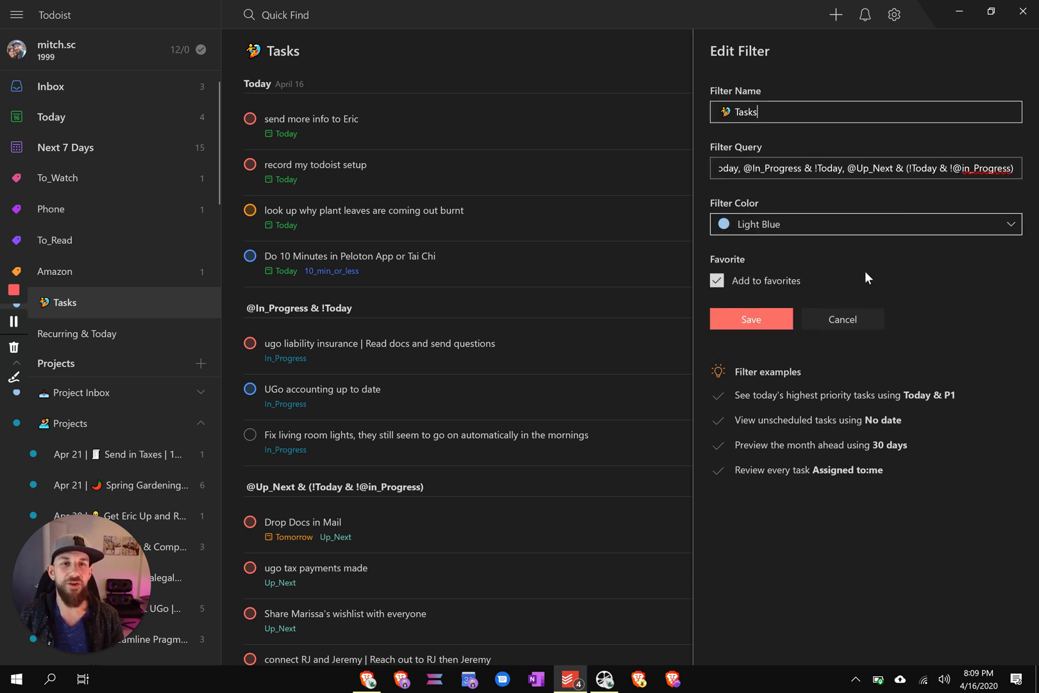
{"action": "left_click", "coordinate": [861, 318]}
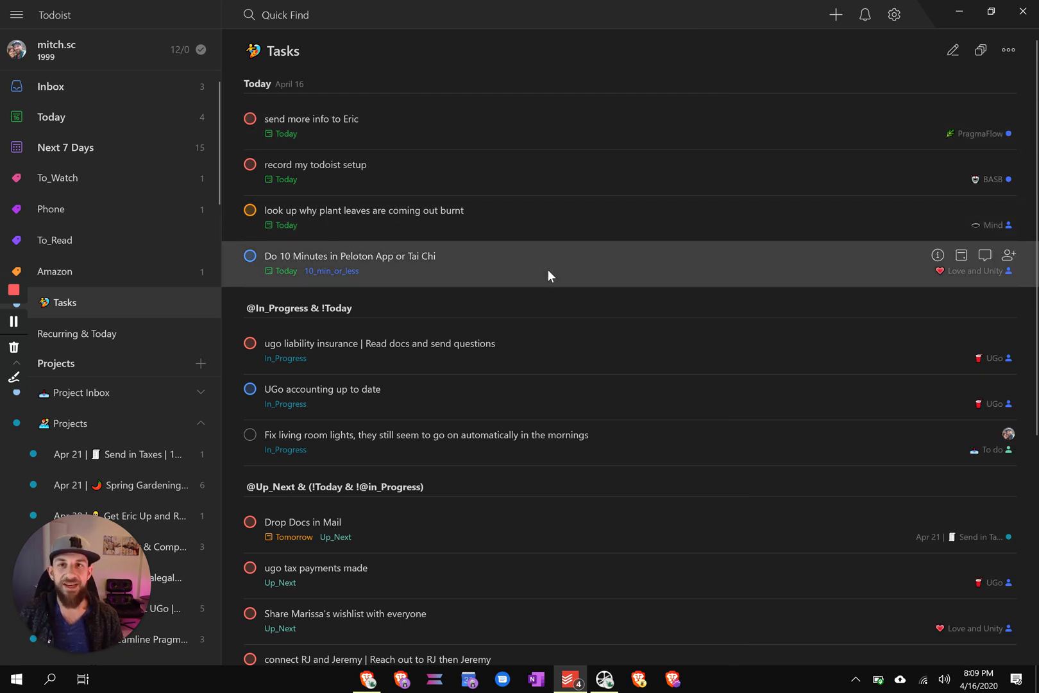
Switch to the Lucidchart diagram window in Brave with Alt+Tab.
{"action": "key", "text": "alt+Tab"}
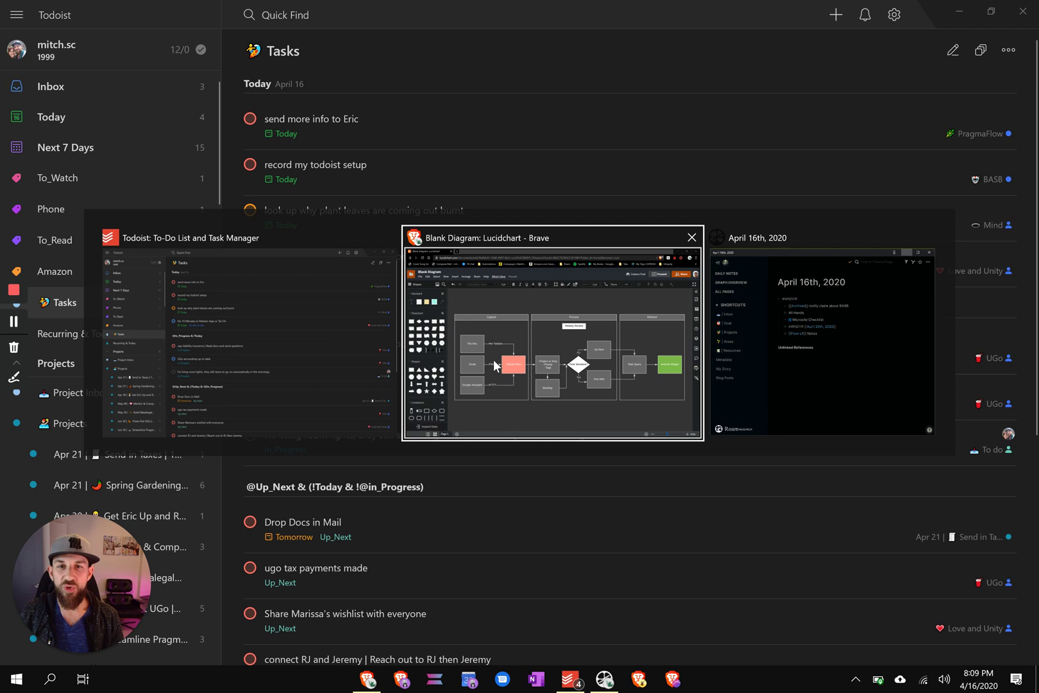
{"action": "left_click", "coordinate": [496, 365]}
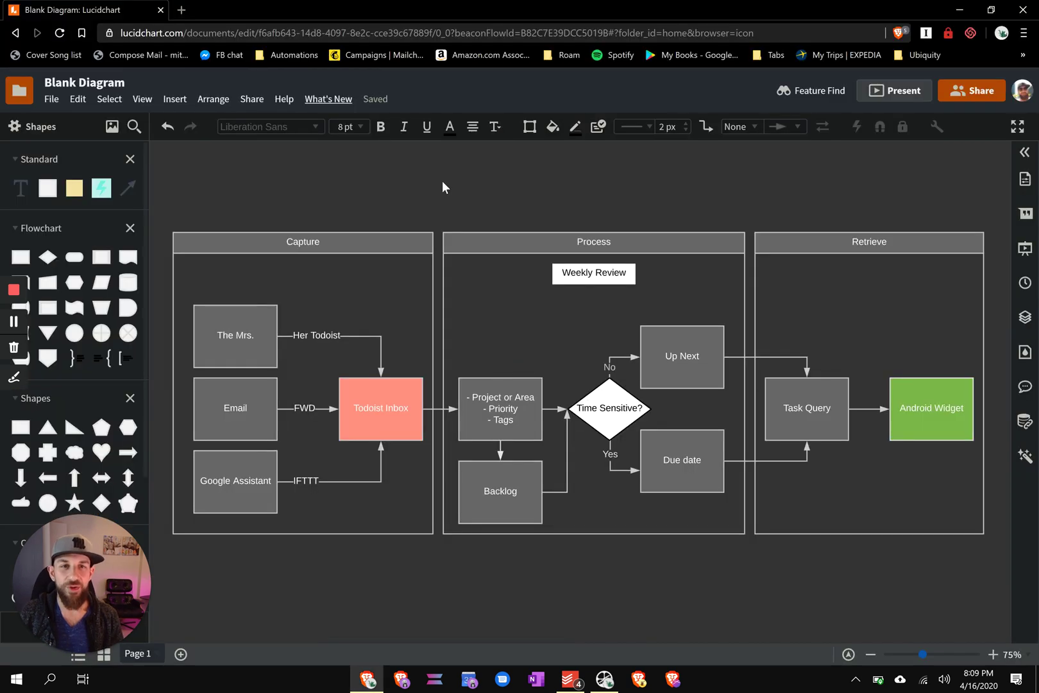